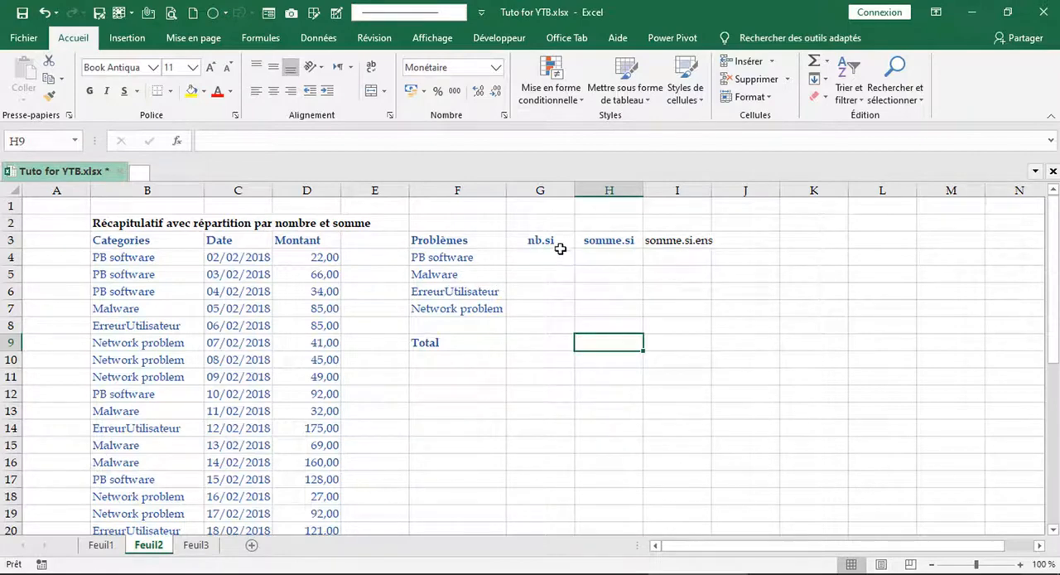
- Examine the extent of the Categories and Montant data ranges, B4:B26 and D4:D26, in the source table
{"action": "left_click", "coordinate": [539, 260]}
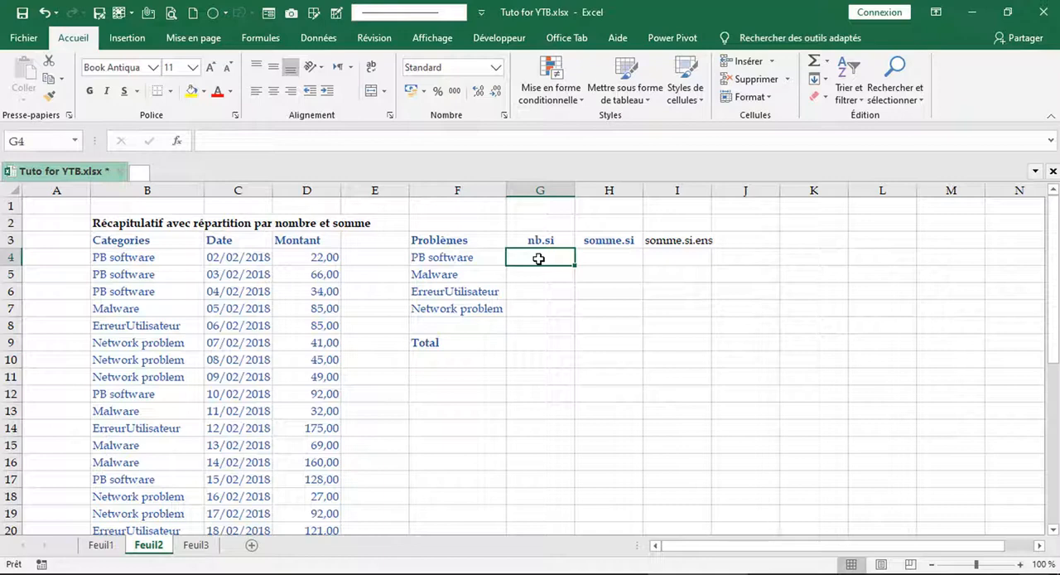
{"action": "left_click", "coordinate": [144, 258]}
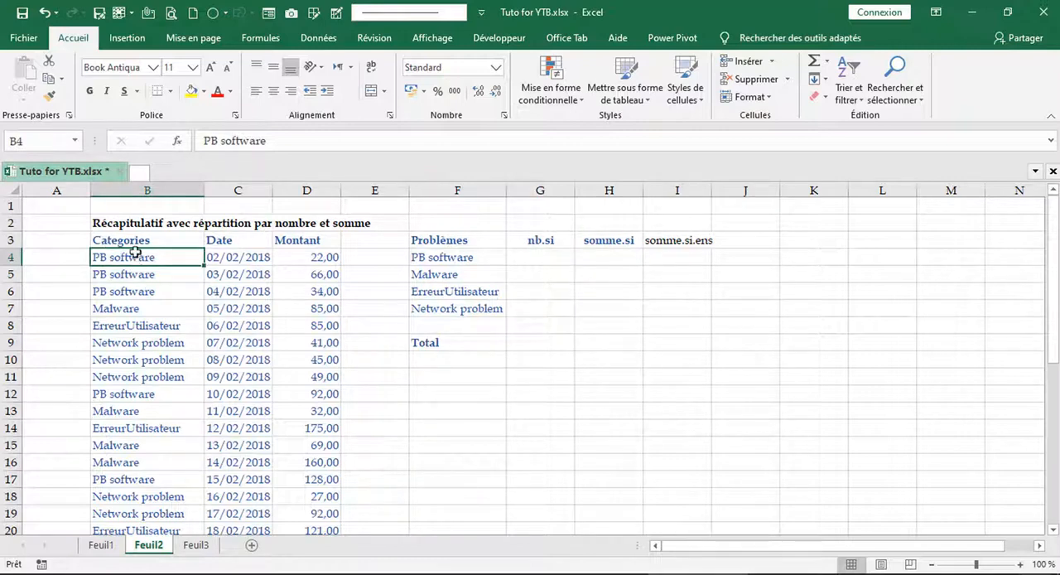
{"action": "key", "text": "ctrl+shift+Down"}
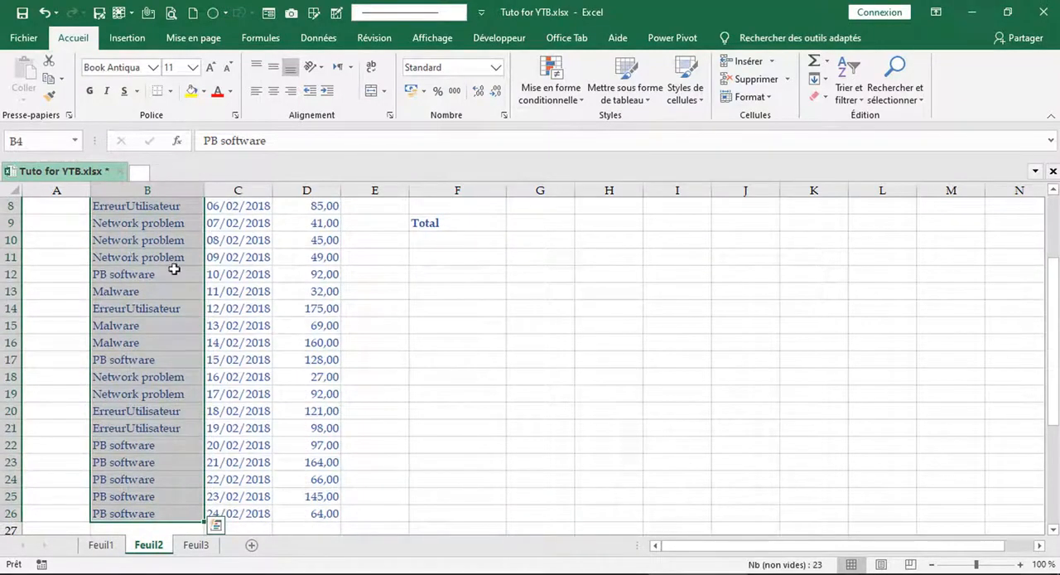
{"action": "scroll", "coordinate": [250, 349], "scroll_direction": "up", "scroll_amount": 1}
{"action": "scroll", "coordinate": [250, 349], "scroll_direction": "up", "scroll_amount": 2}
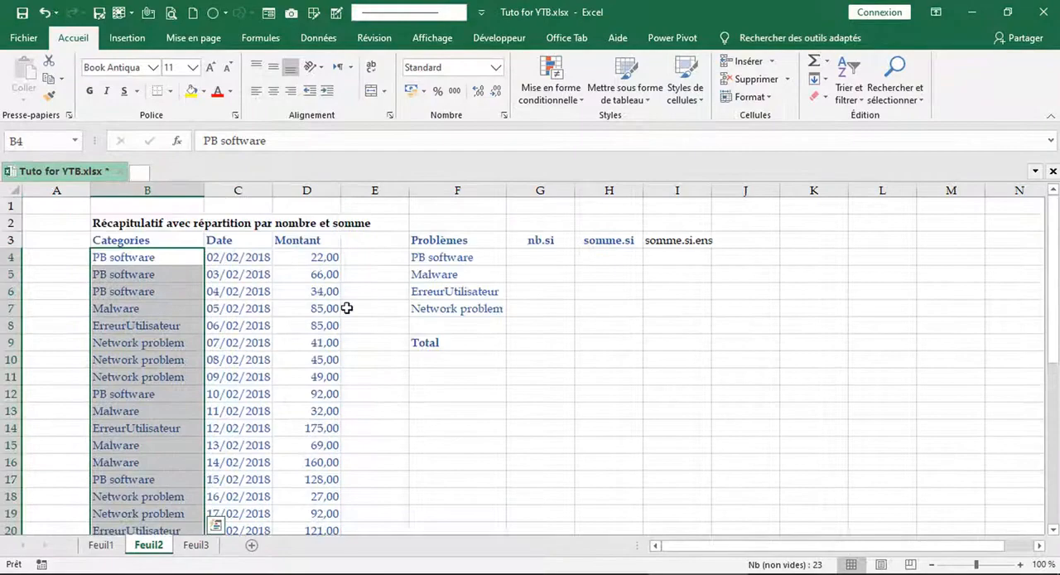
{"action": "left_click", "coordinate": [332, 257]}
{"action": "key", "text": "ctrl+shift+Down"}
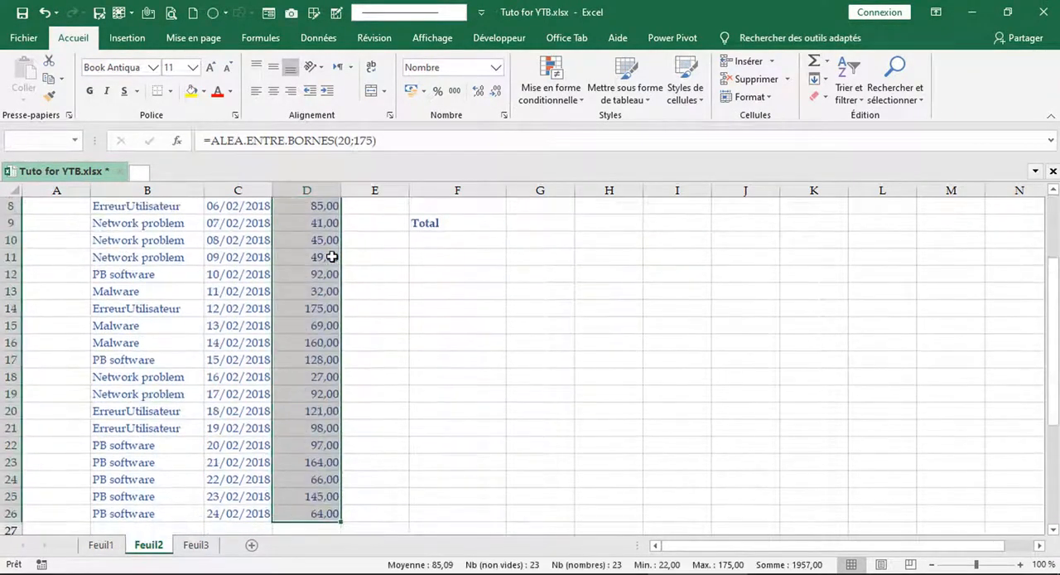
{"action": "scroll", "coordinate": [331, 257], "scroll_direction": "up", "scroll_amount": 3}
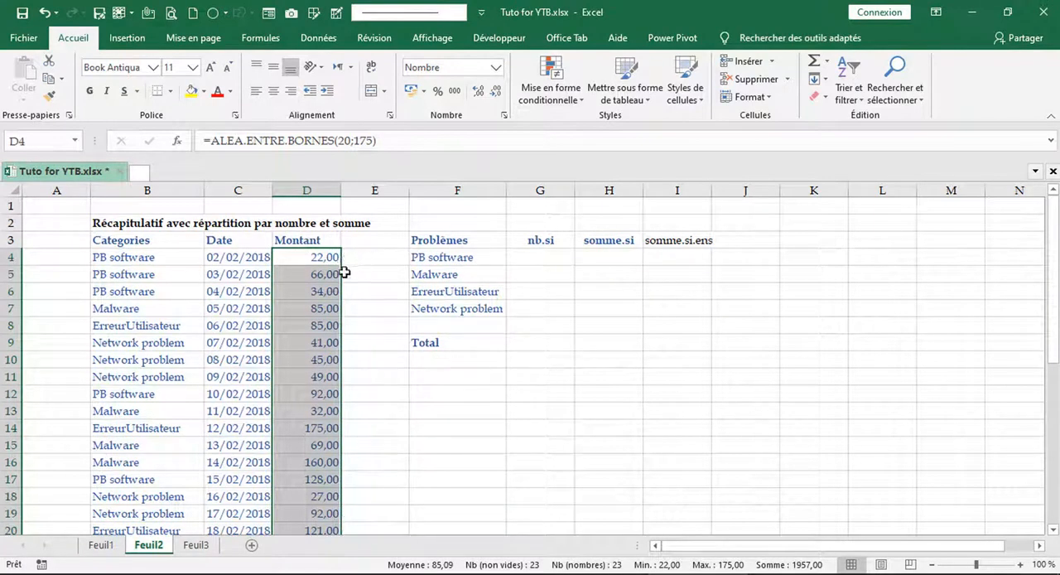
{"action": "left_click", "coordinate": [291, 274]}
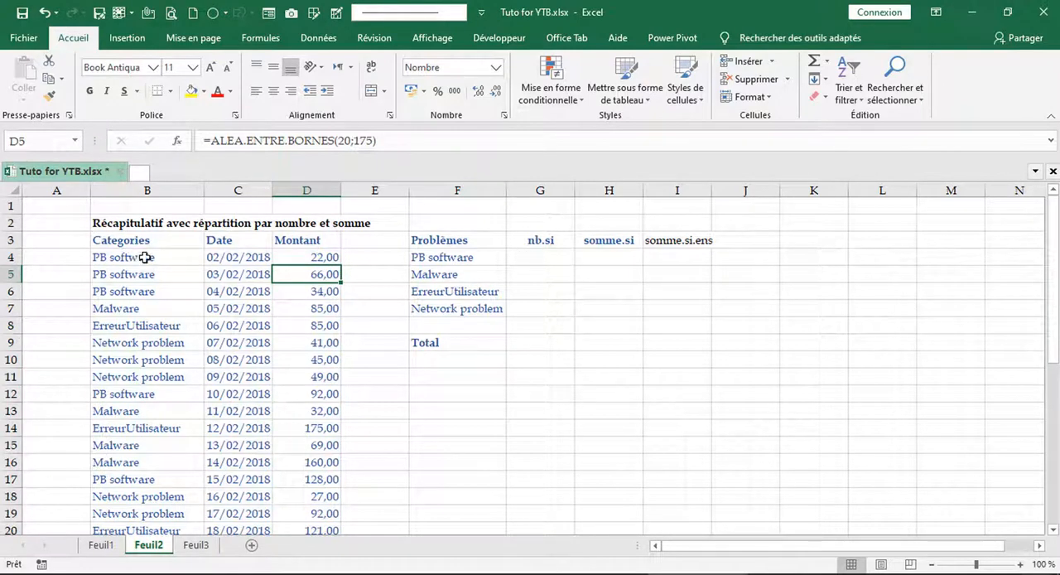
- Name the category entries in B4:B26 as CAT
{"action": "left_click", "coordinate": [133, 259]}
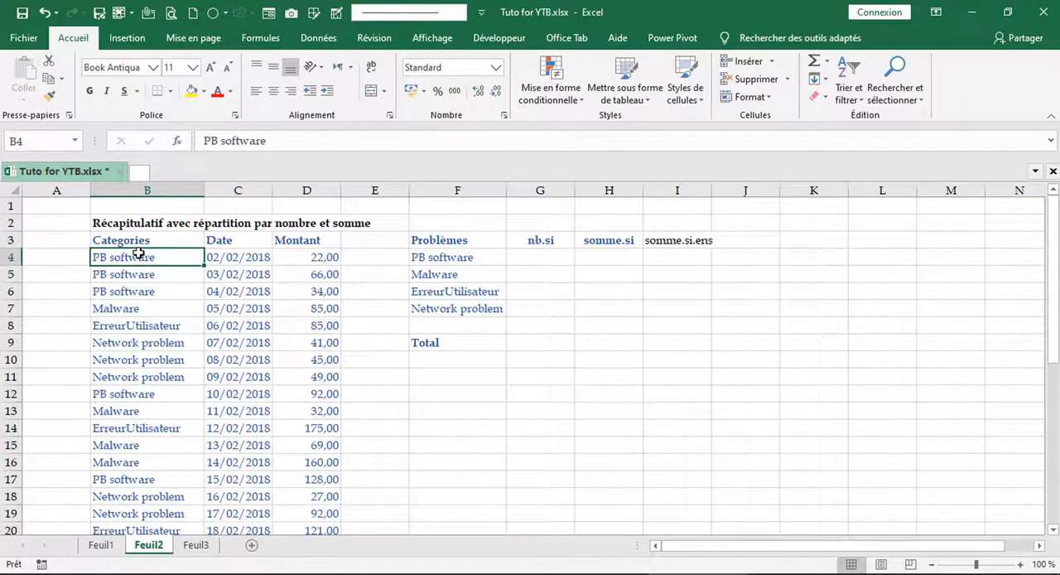
{"action": "key", "text": "ctrl+shift+Down"}
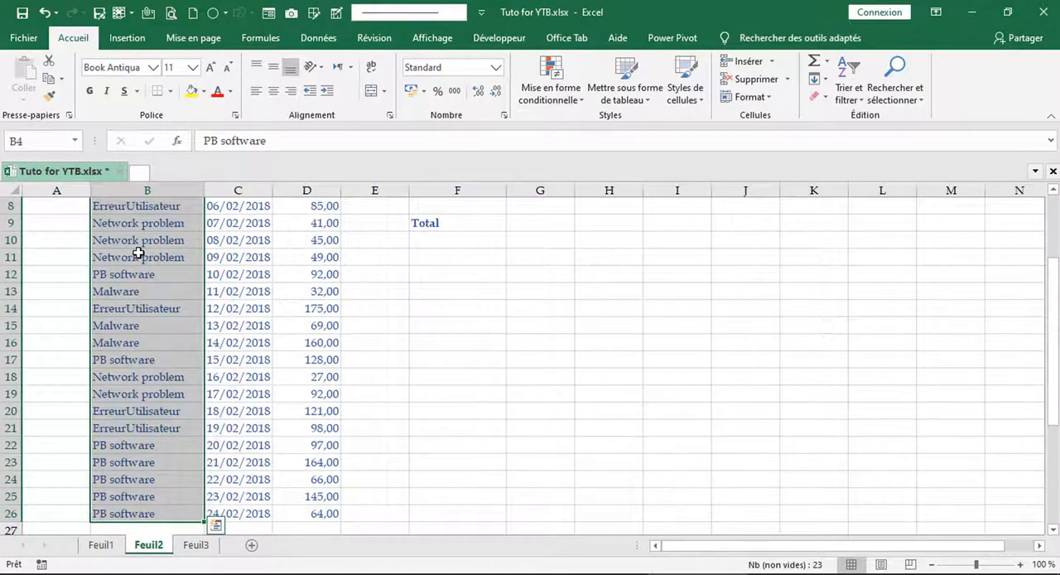
{"action": "scroll", "coordinate": [137, 252], "scroll_direction": "up", "scroll_amount": 3}
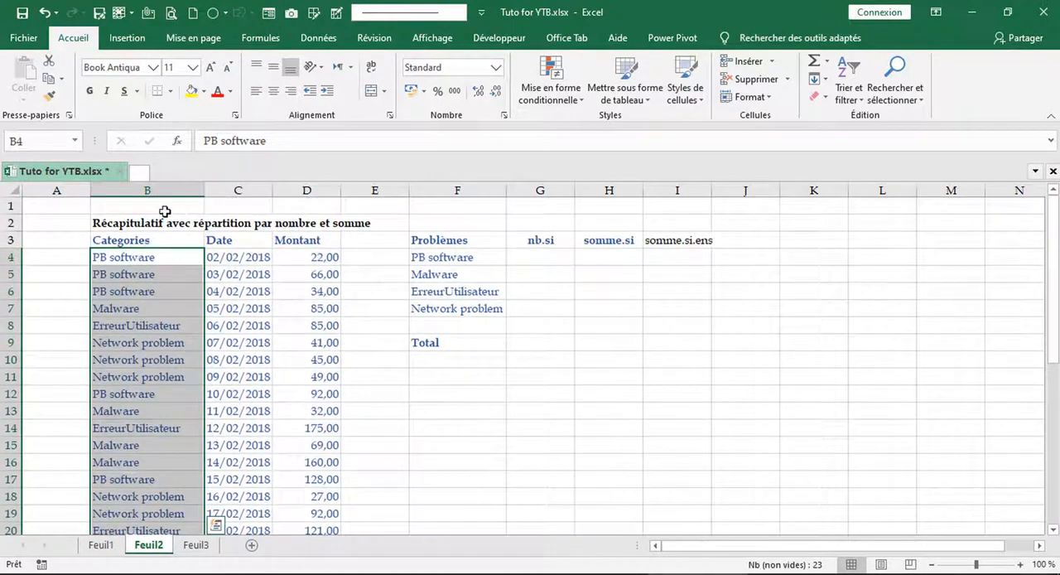
{"action": "left_click", "coordinate": [34, 139]}
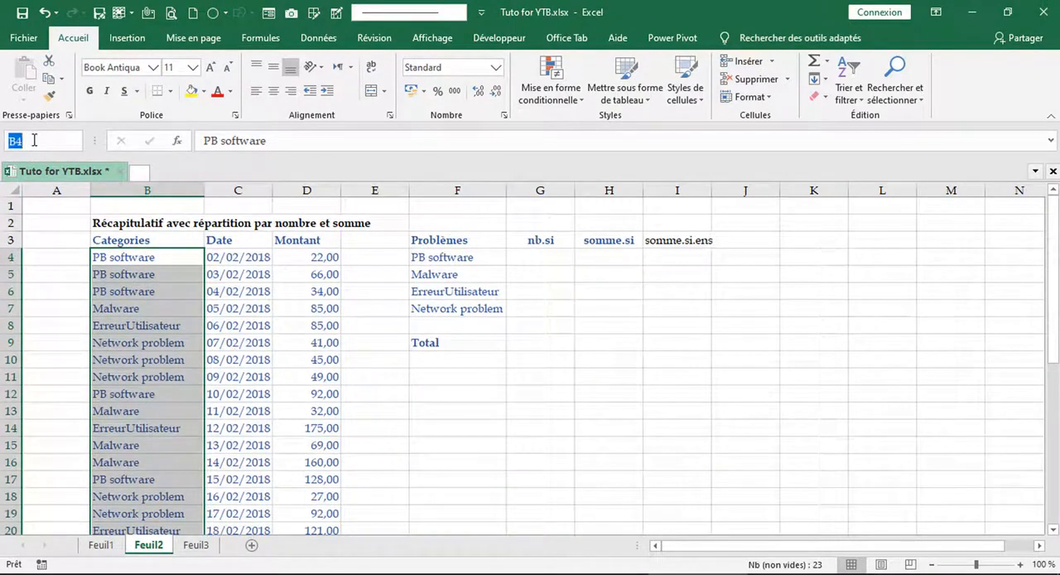
{"action": "type", "text": "CAT"}
- Create a named range from the Montant column D3:D26, using its top row as the name
{"action": "left_click", "coordinate": [322, 259]}
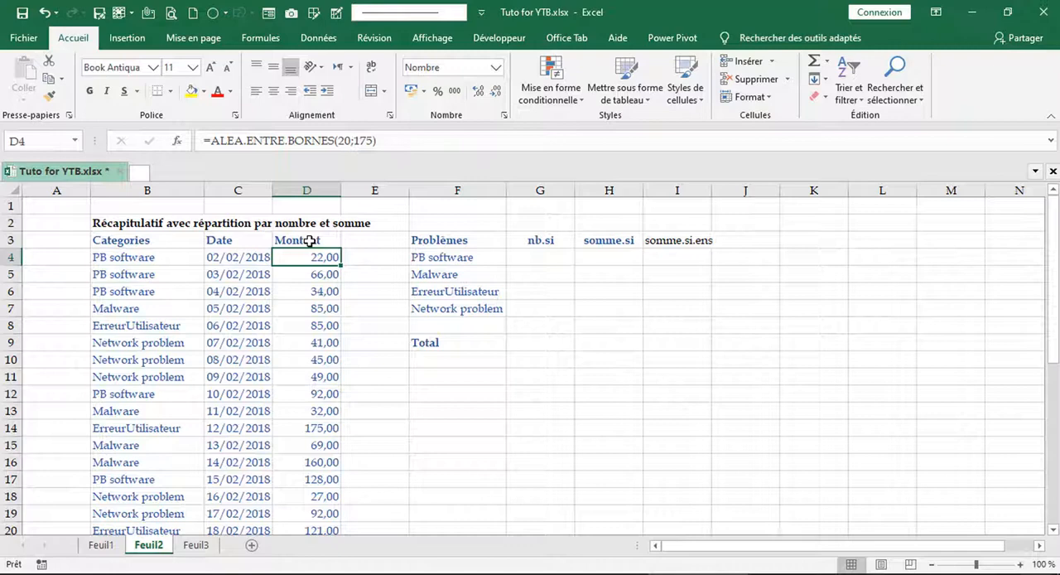
{"action": "left_click", "coordinate": [309, 241]}
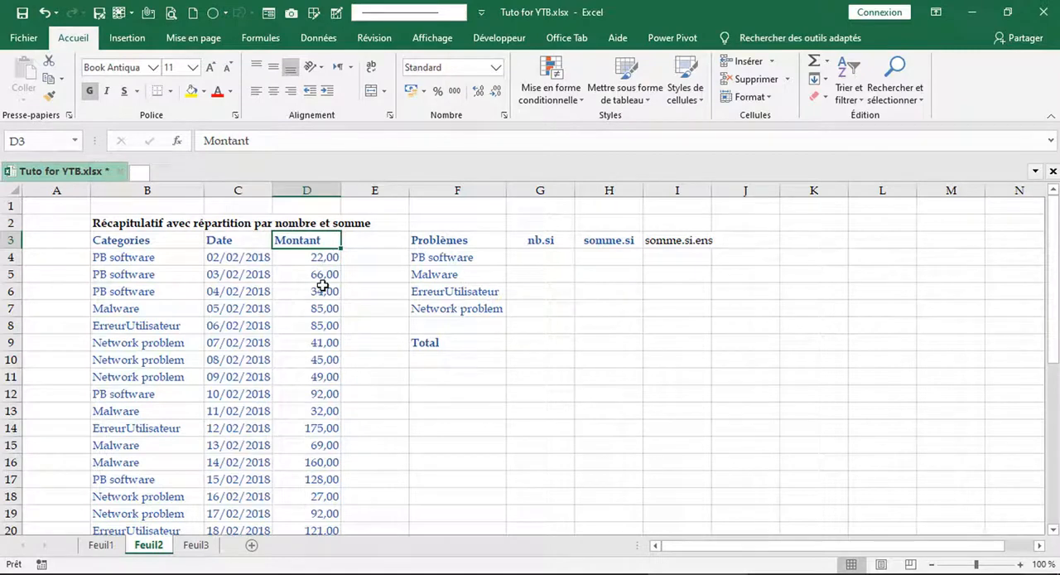
{"action": "key", "text": "ctrl+shift+Down"}
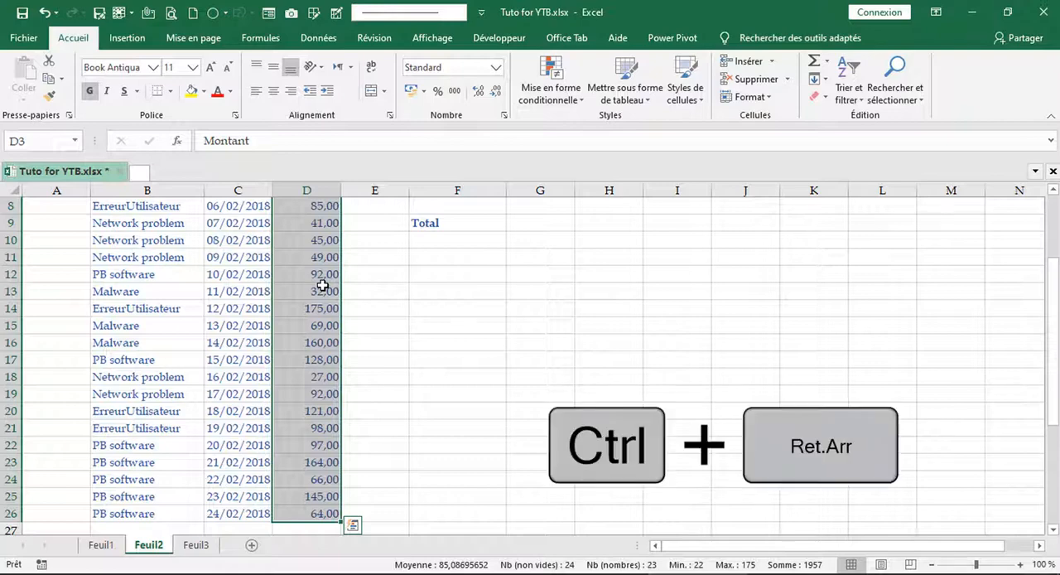
{"action": "key", "text": "ctrl+BackSpace"}
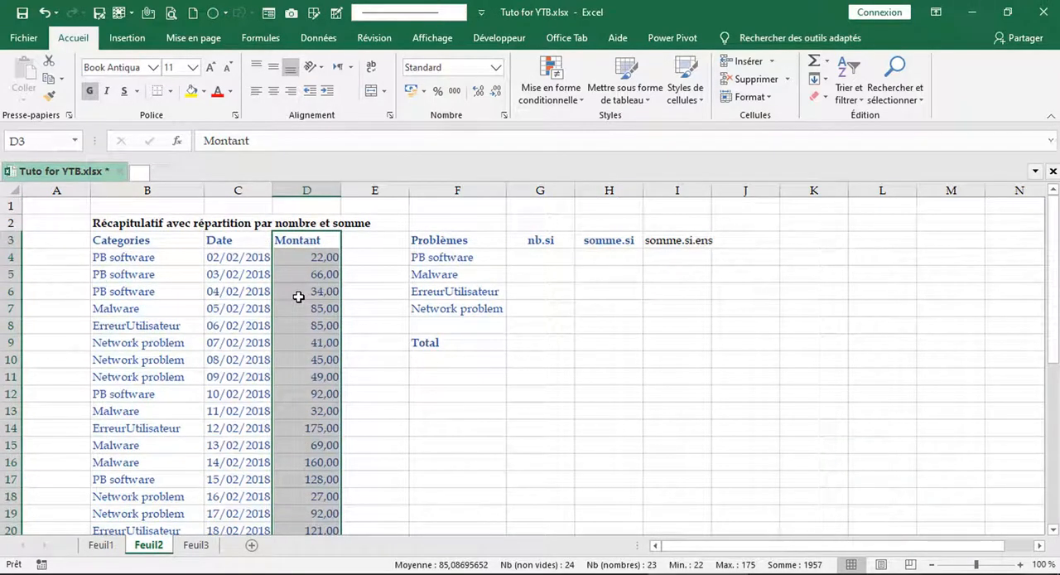
{"action": "key", "text": "ctrl+shift+F3"}
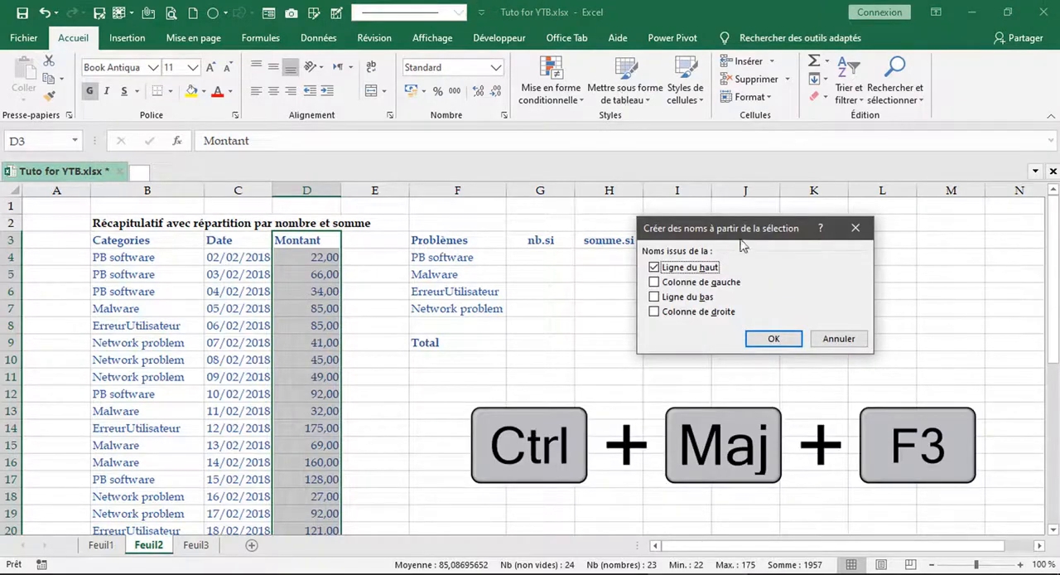
{"action": "left_click_drag", "start_coordinate": [743, 246], "coordinate": [505, 268]}
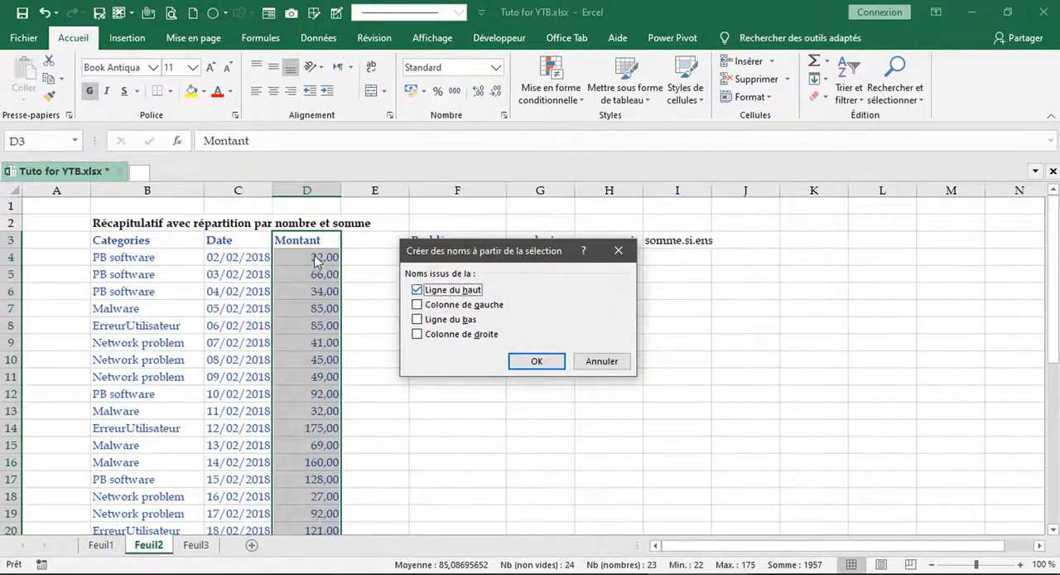
{"action": "left_click", "coordinate": [534, 366]}
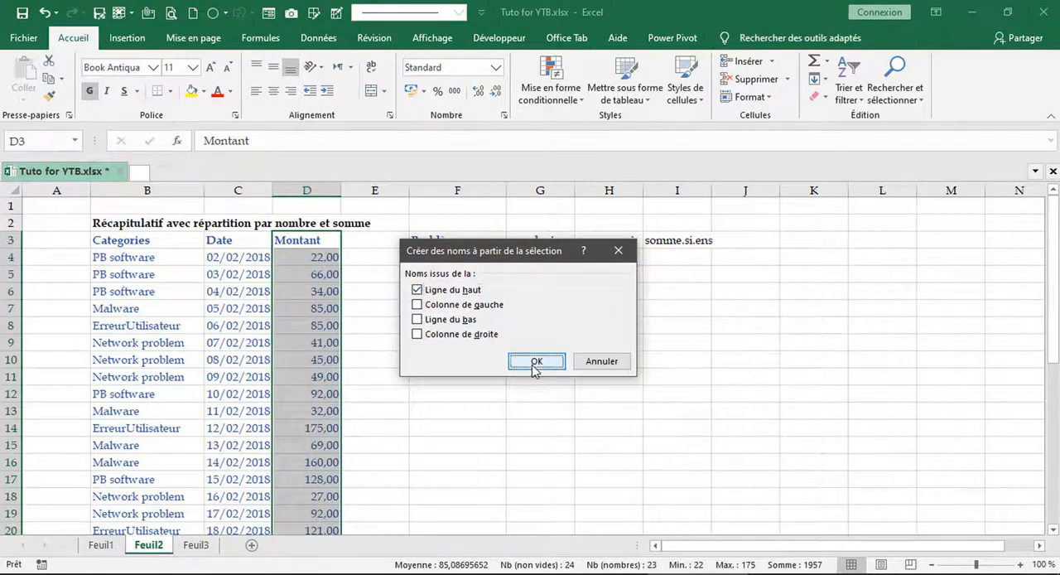
- Go to the Montant named range to check the cells it covers, and return to the summary table
{"action": "left_click", "coordinate": [78, 142]}
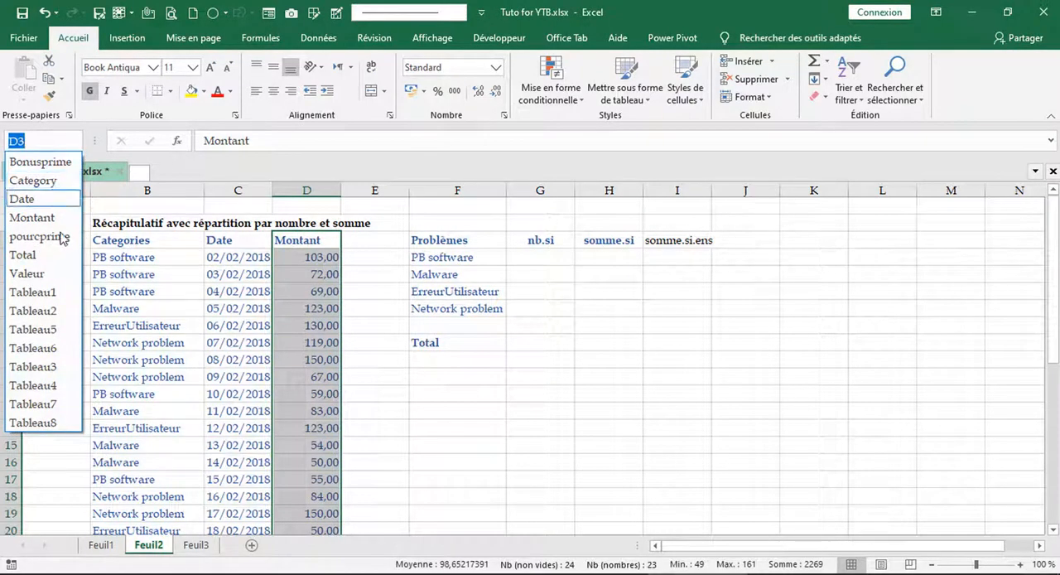
{"action": "left_click", "coordinate": [56, 220]}
{"action": "left_click", "coordinate": [461, 340]}
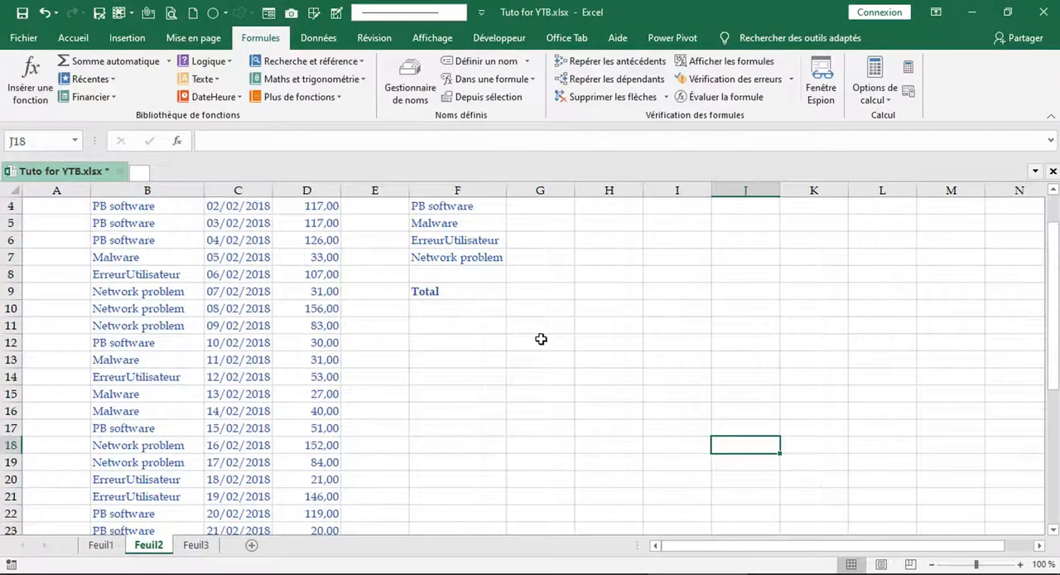
{"action": "scroll", "coordinate": [541, 338], "scroll_direction": "up", "scroll_amount": 1}
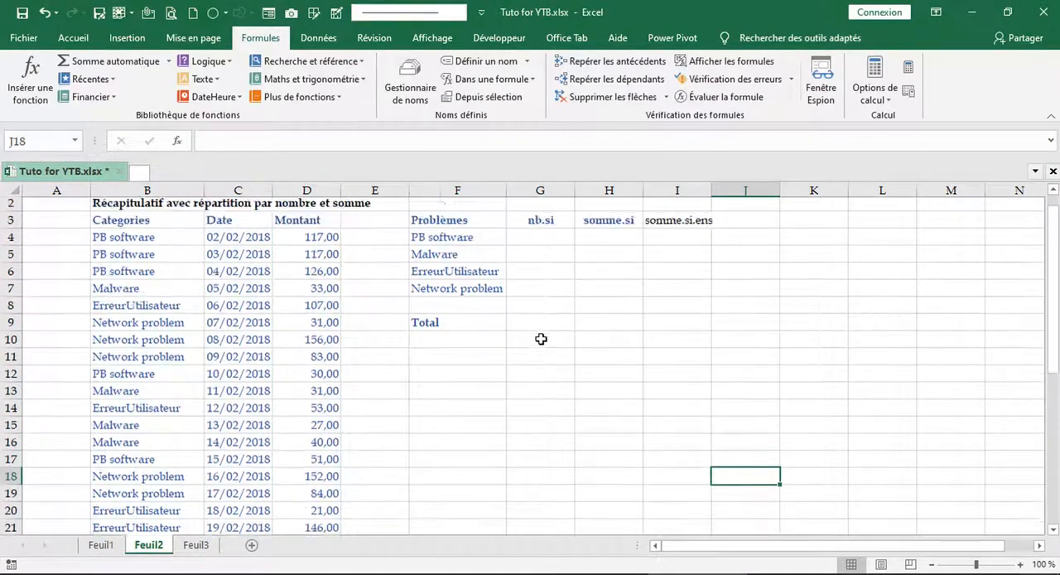
- Enter =NB.SI(CAT;F4) in G4 to count the PB software entries, and fill the formula down to G7
{"action": "left_click", "coordinate": [550, 258]}
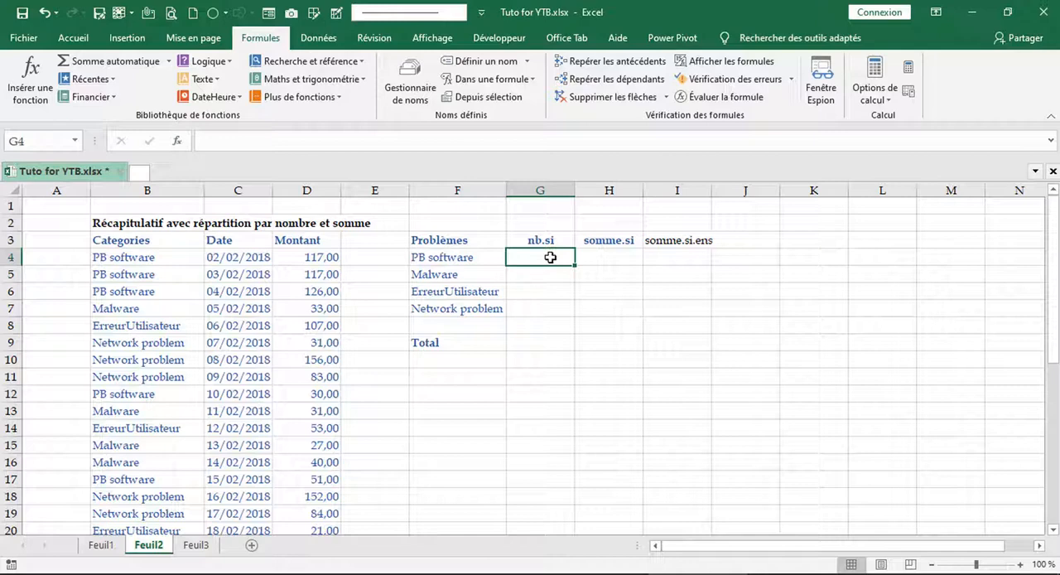
{"action": "type", "text": "="}
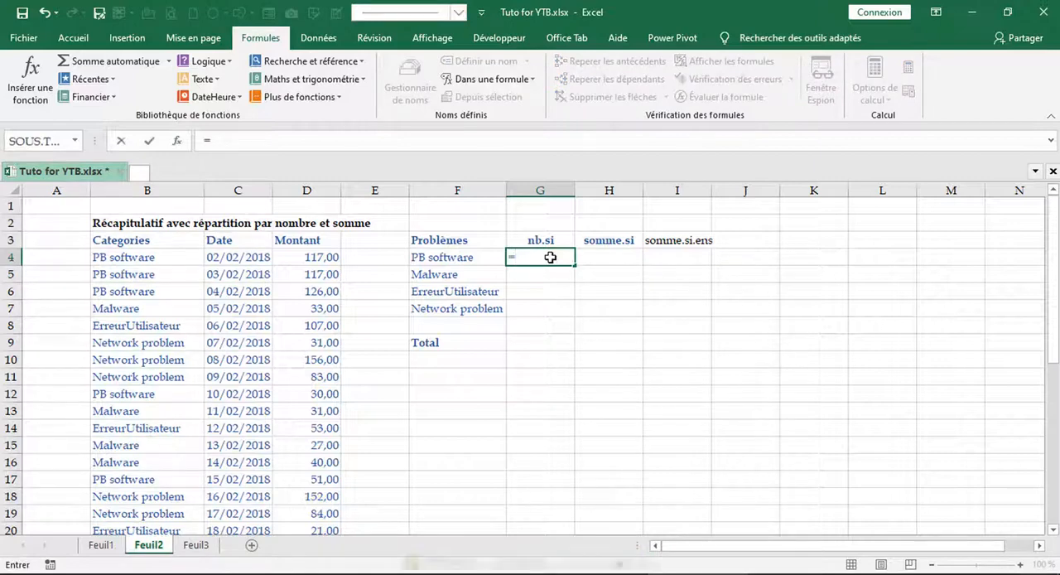
{"action": "type", "text": "nb.si"}
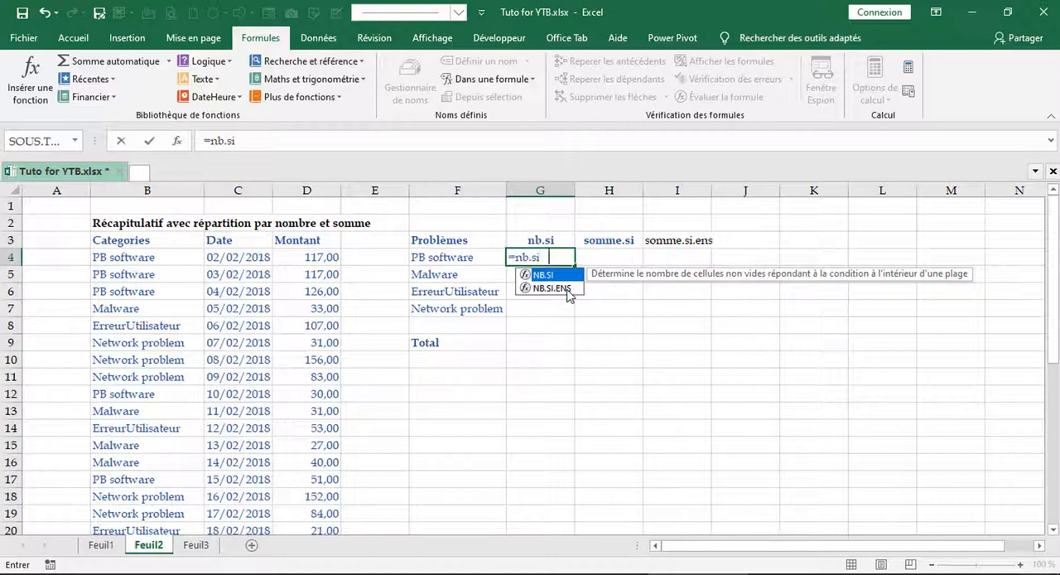
{"action": "key", "text": "Tab"}
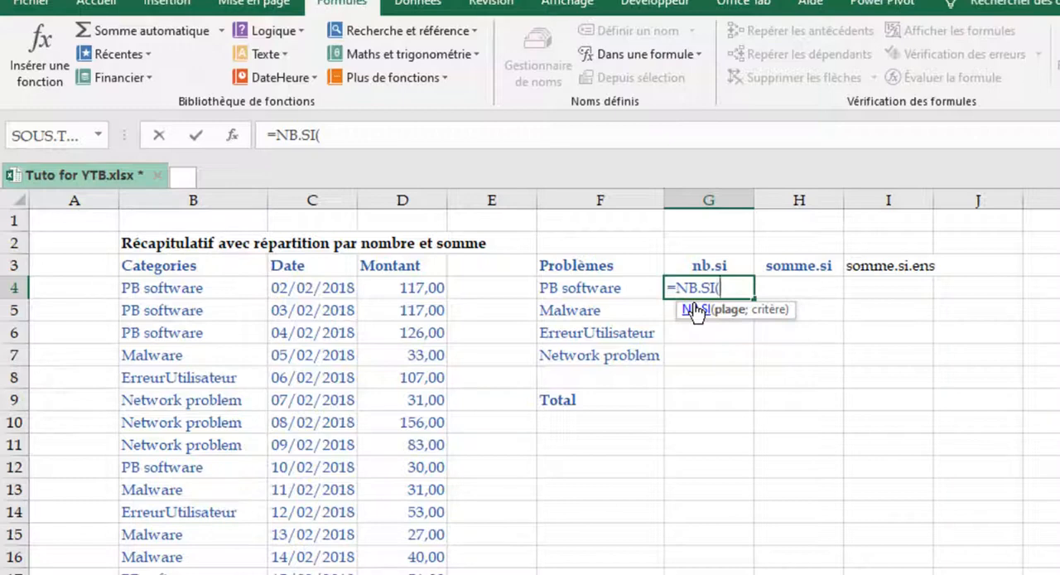
{"action": "type", "text": "cat"}
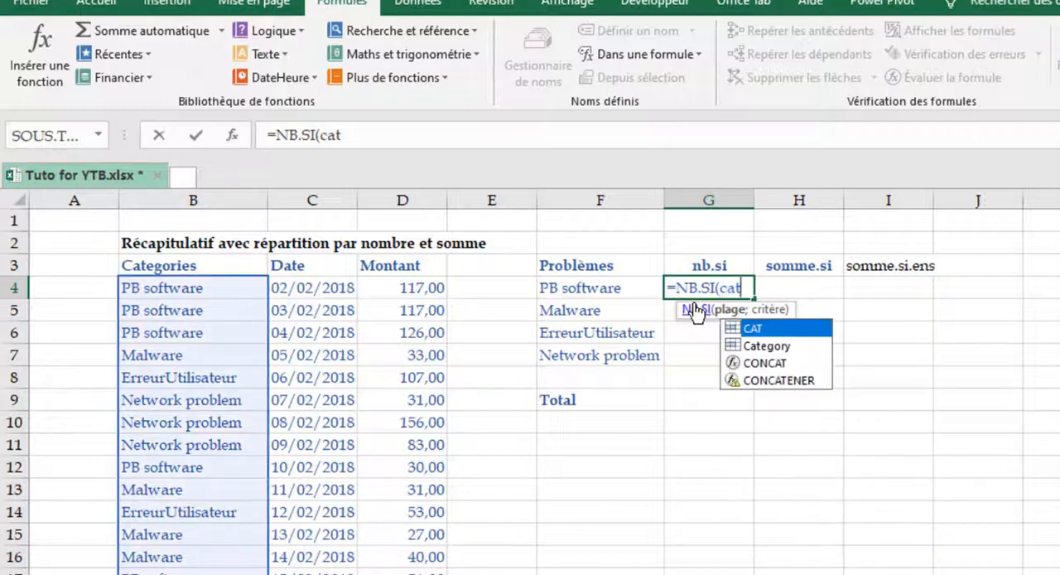
{"action": "key", "text": "Tab"}
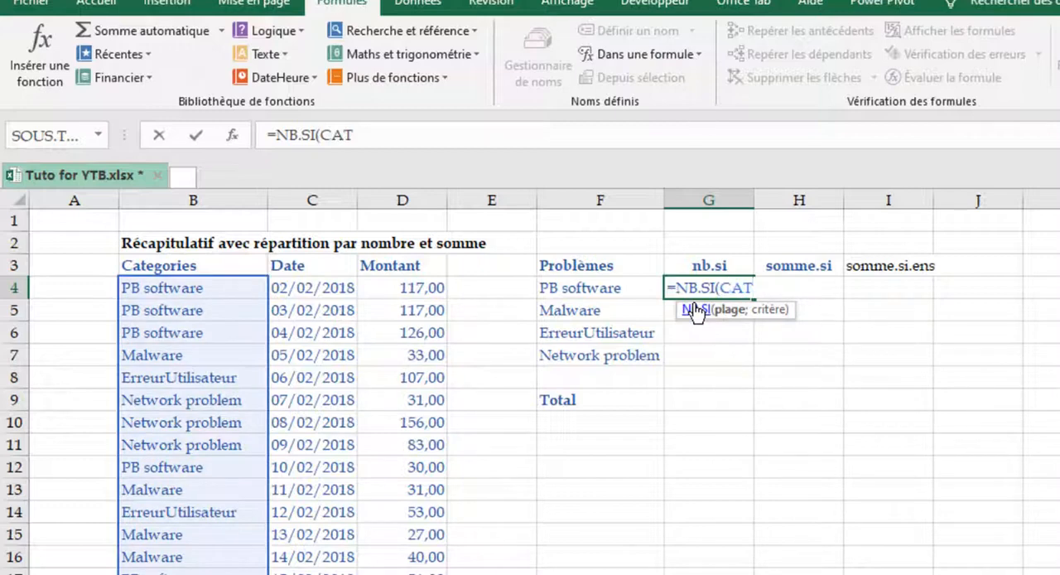
{"action": "type", "text": ";"}
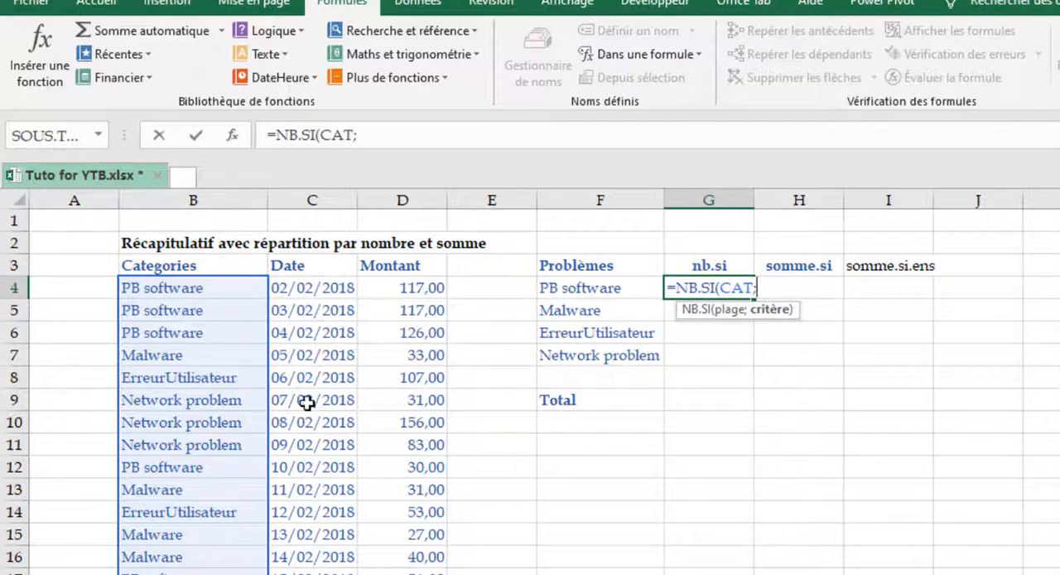
{"action": "left_click", "coordinate": [592, 295]}
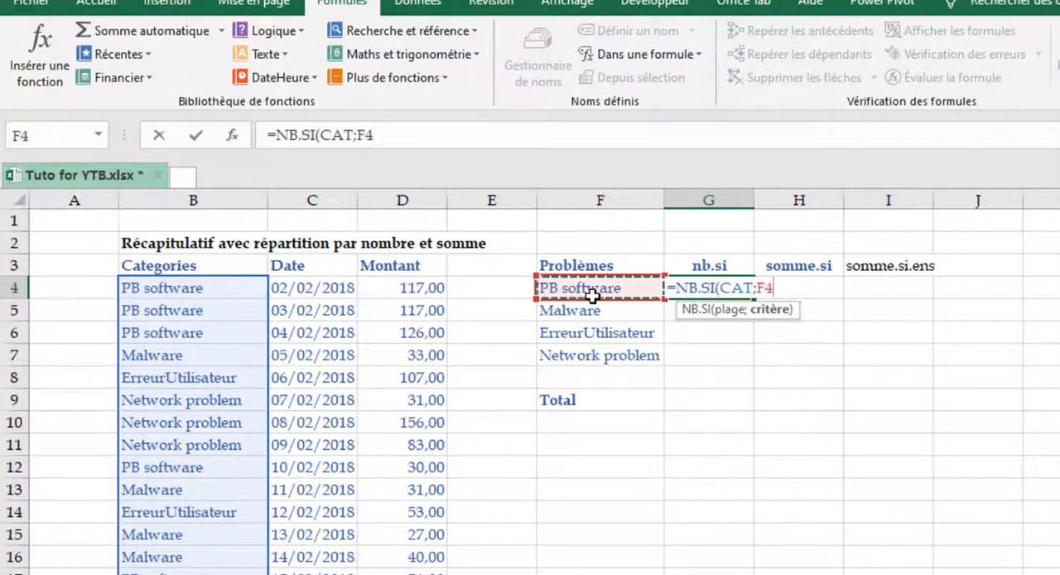
{"action": "type", "text": ")"}
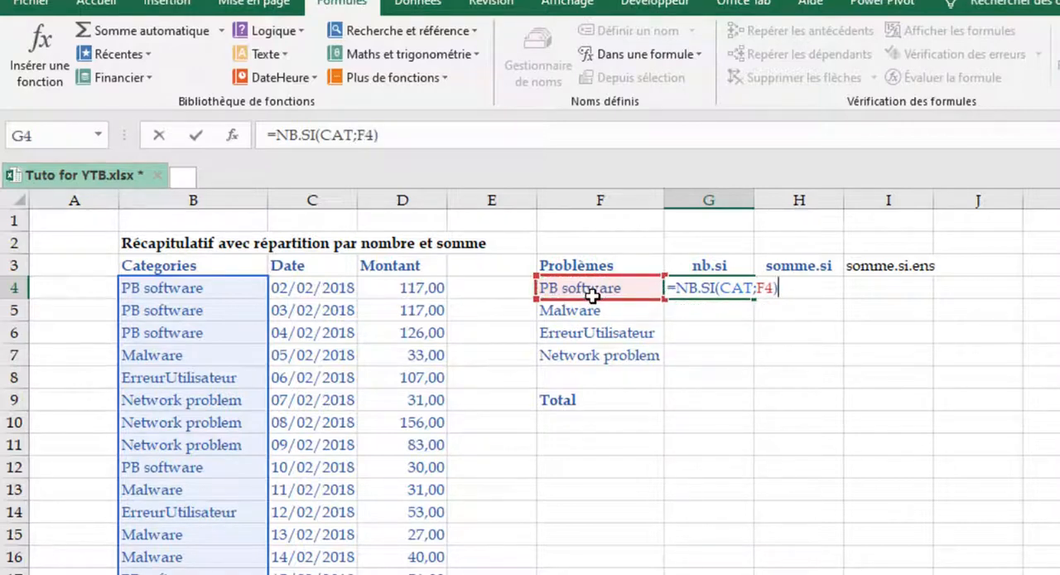
{"action": "key", "text": "ctrl+Return"}
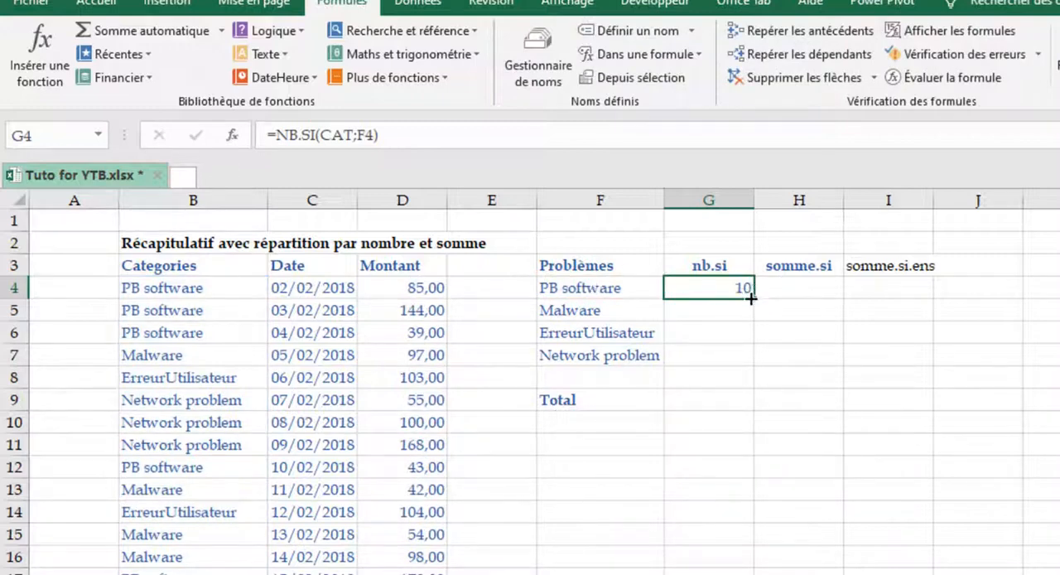
{"action": "double_click", "coordinate": [751, 297]}
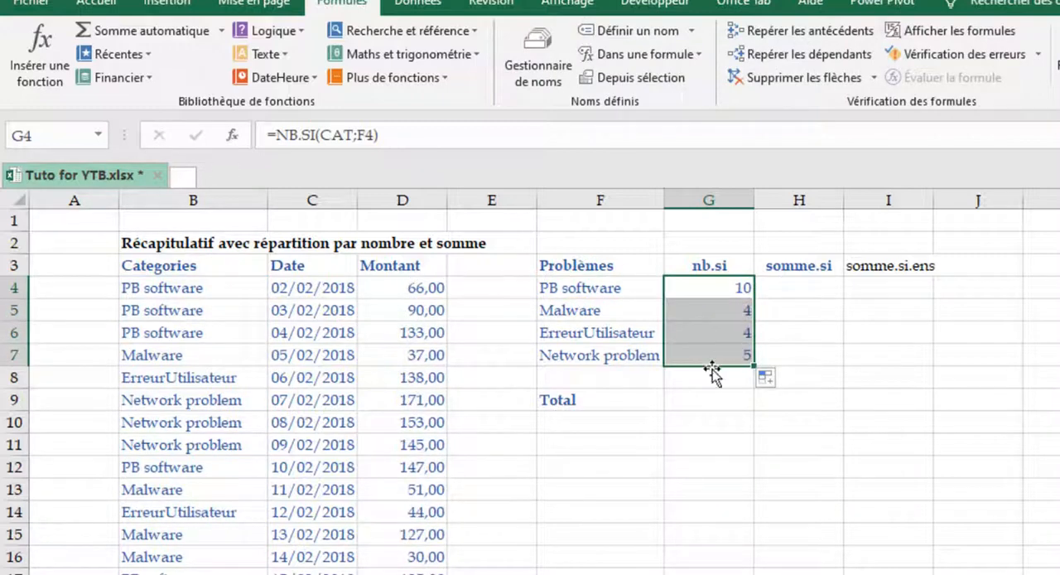
- Inspect the references used by the Network problem count formula in G7 without editing it
{"action": "left_click", "coordinate": [736, 356]}
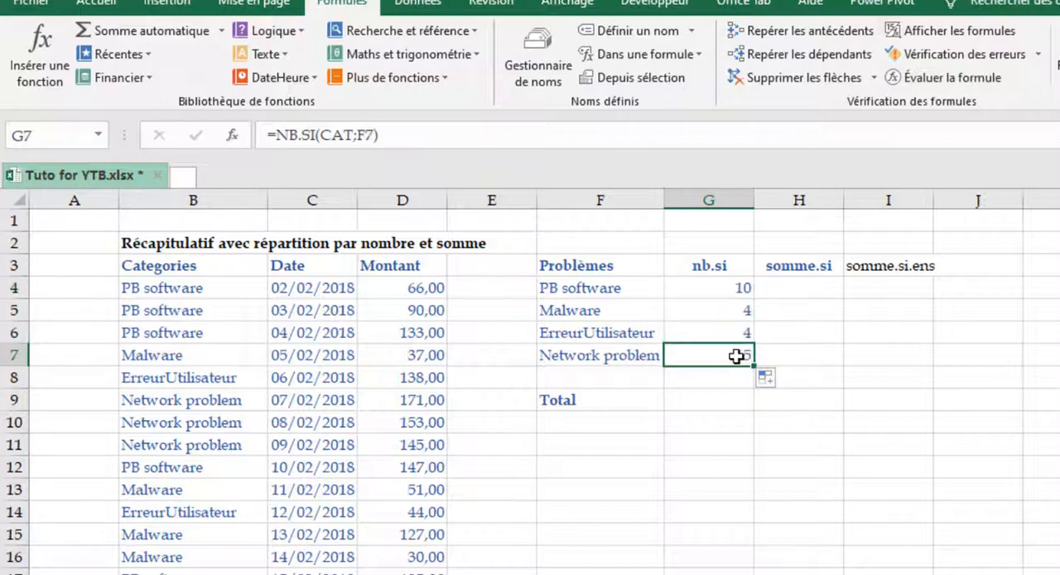
{"action": "key", "text": "F2"}
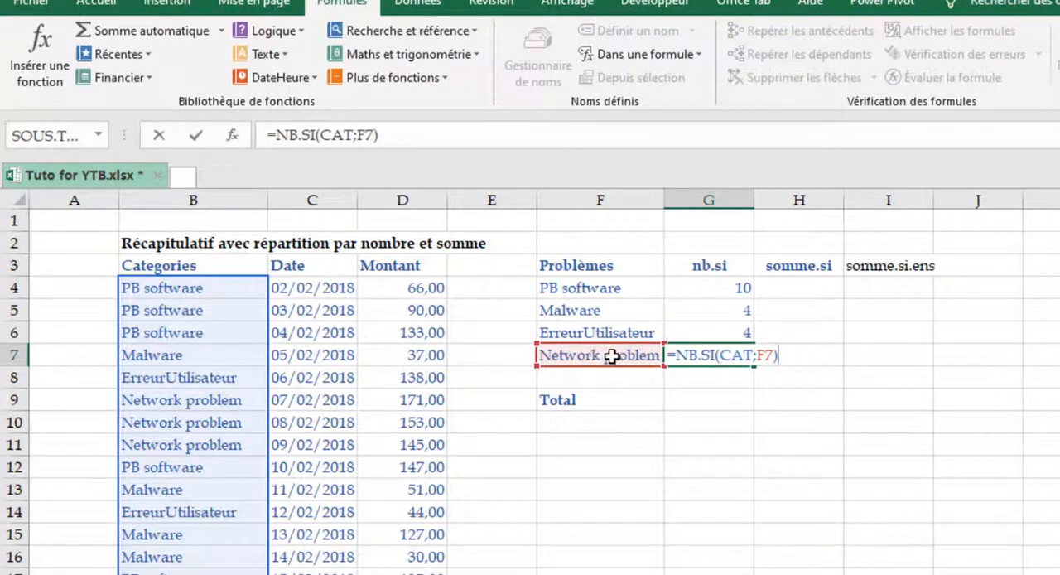
{"action": "key", "text": "Escape"}
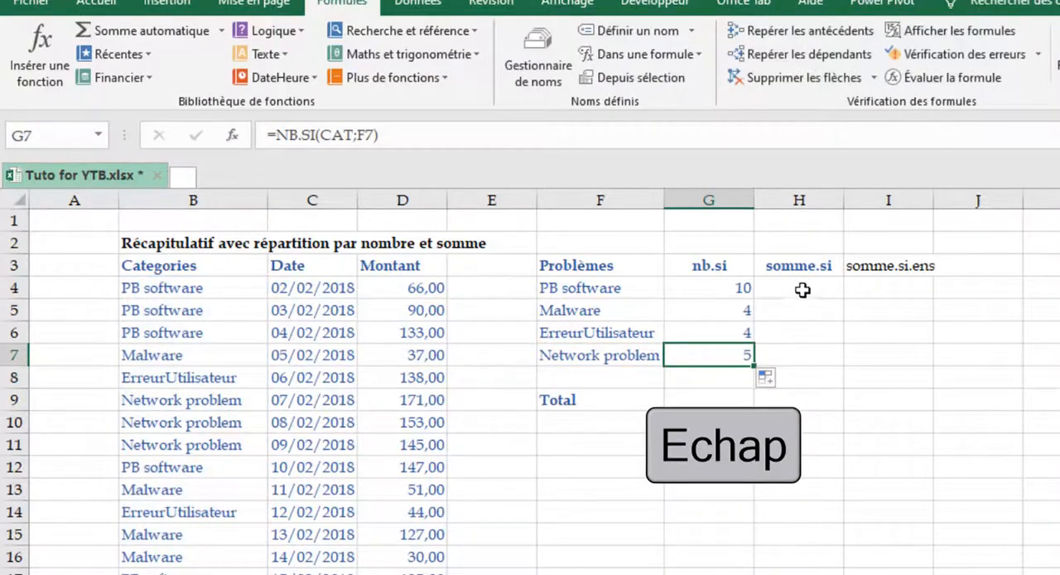
- Enter =SOMME.SI(CAT;F4;Montant) in H4 to sum the PB software amounts
{"action": "left_click", "coordinate": [802, 290]}
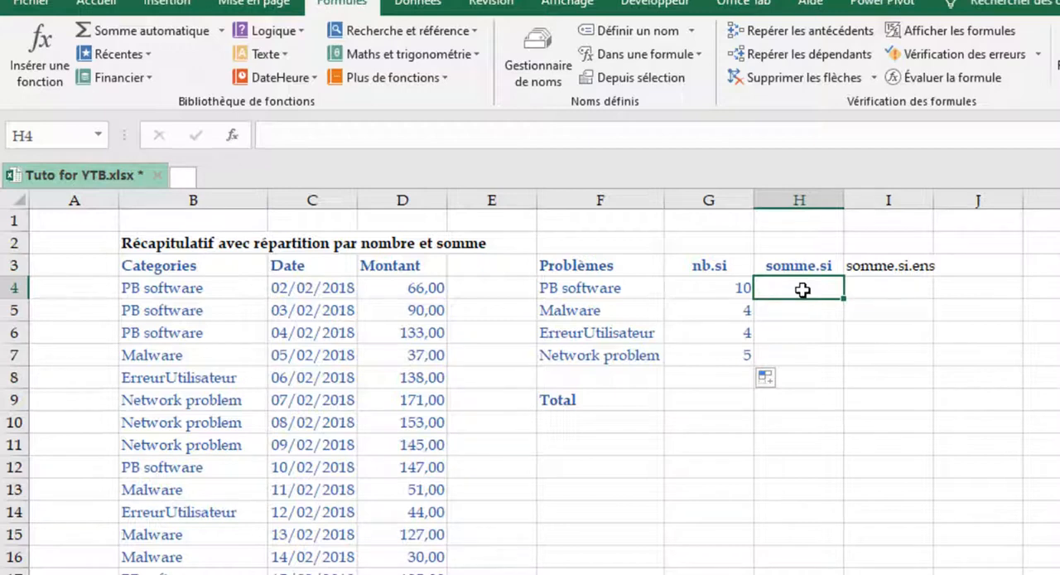
{"action": "type", "text": "="}
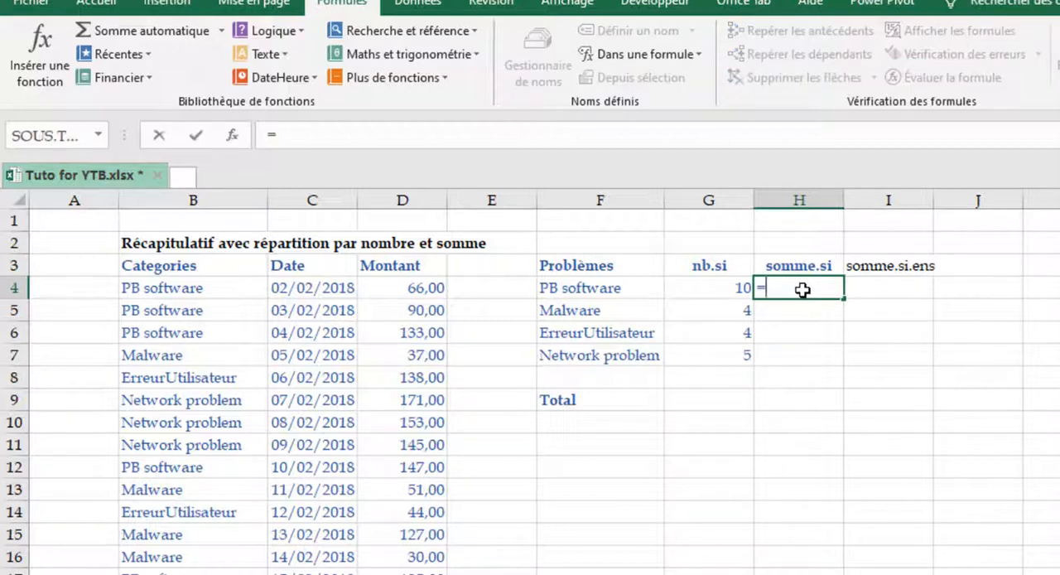
{"action": "type", "text": "somme"}
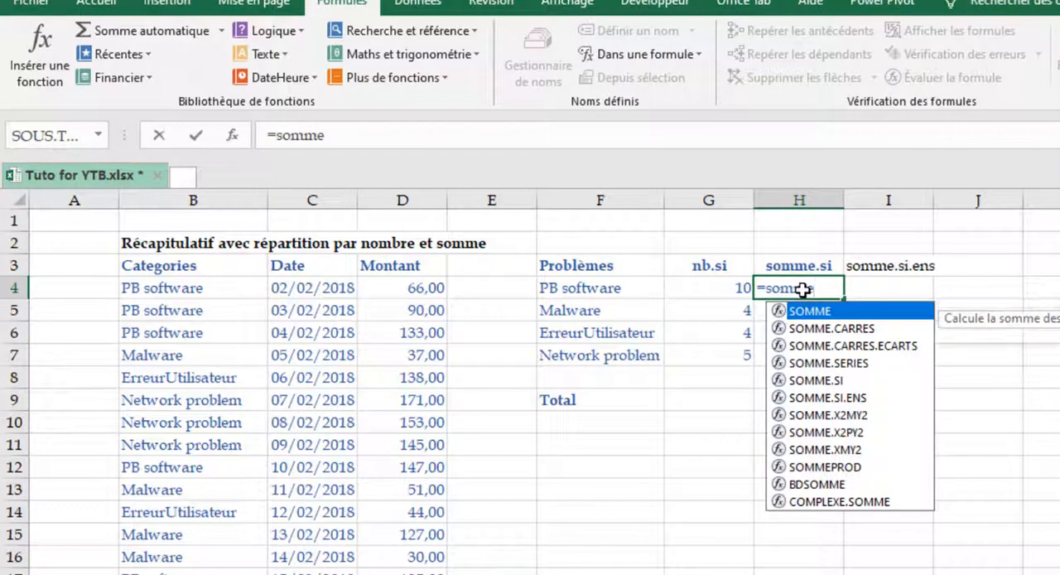
{"action": "key", "text": "Down"}
{"action": "key", "text": "Down"}
{"action": "key", "text": "Down"}
{"action": "key", "text": "Down"}
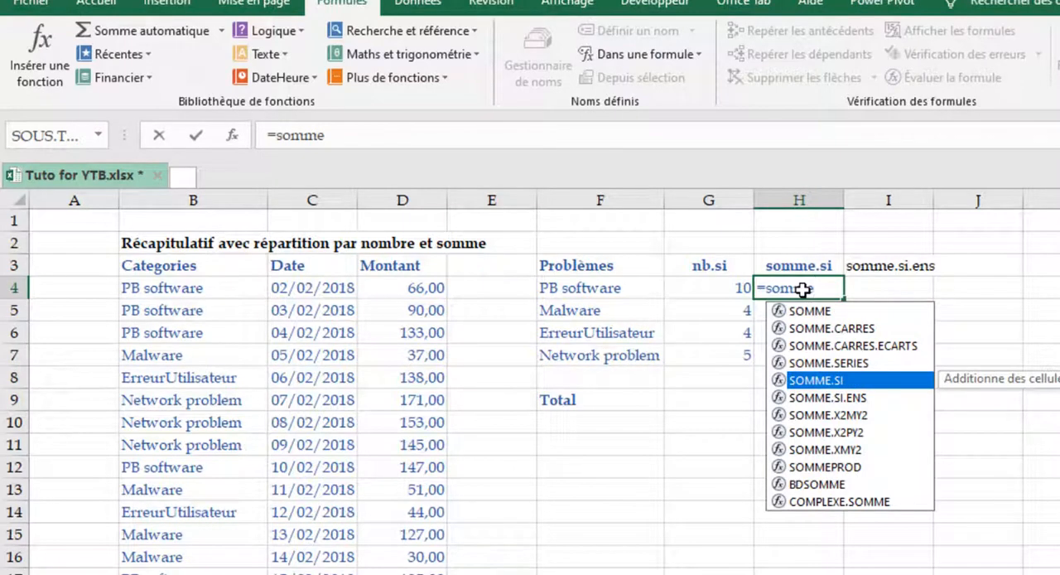
{"action": "key", "text": "Tab"}
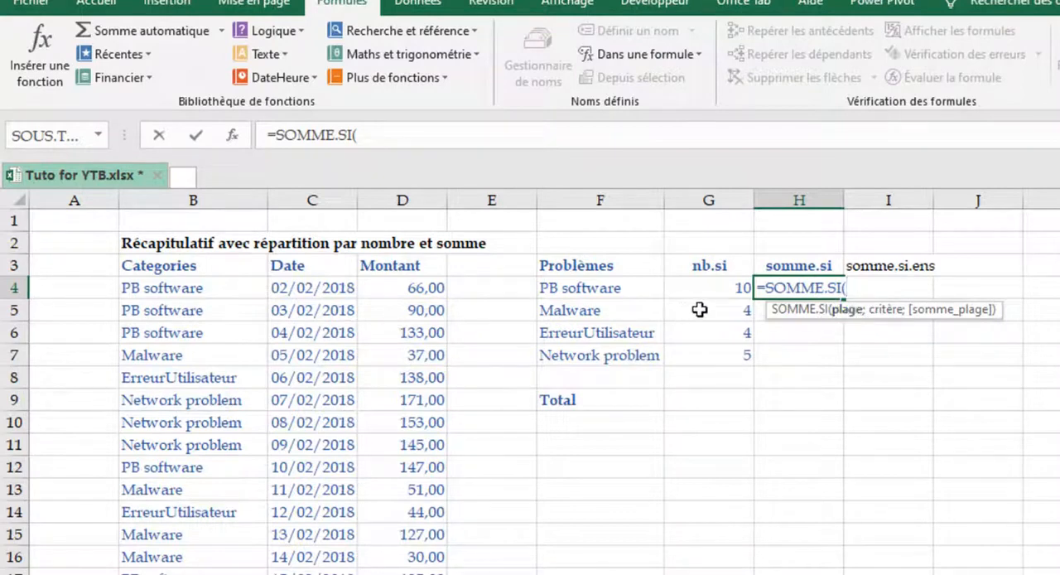
{"action": "type", "text": "at"}
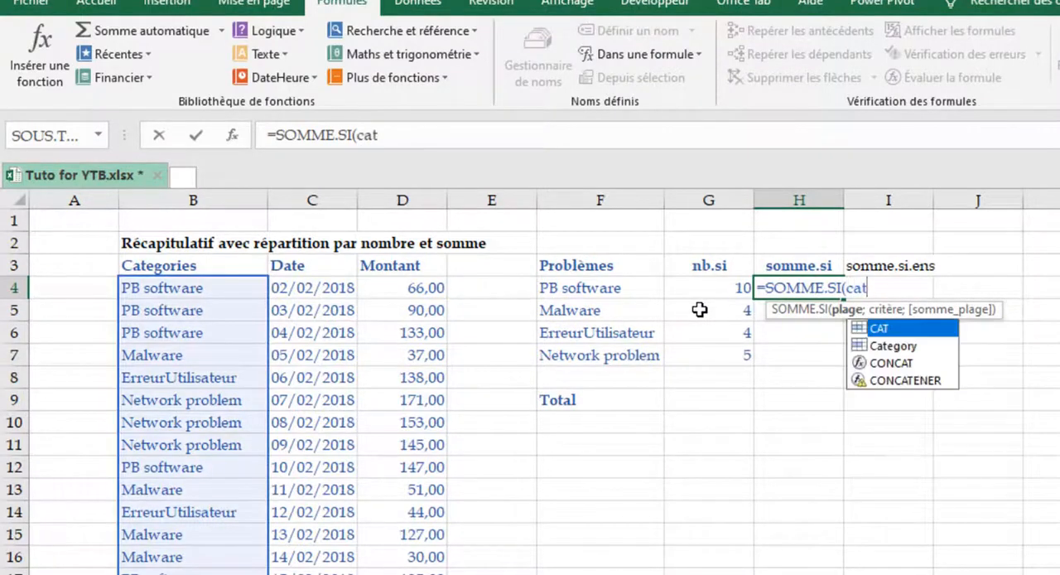
{"action": "key", "text": "Tab"}
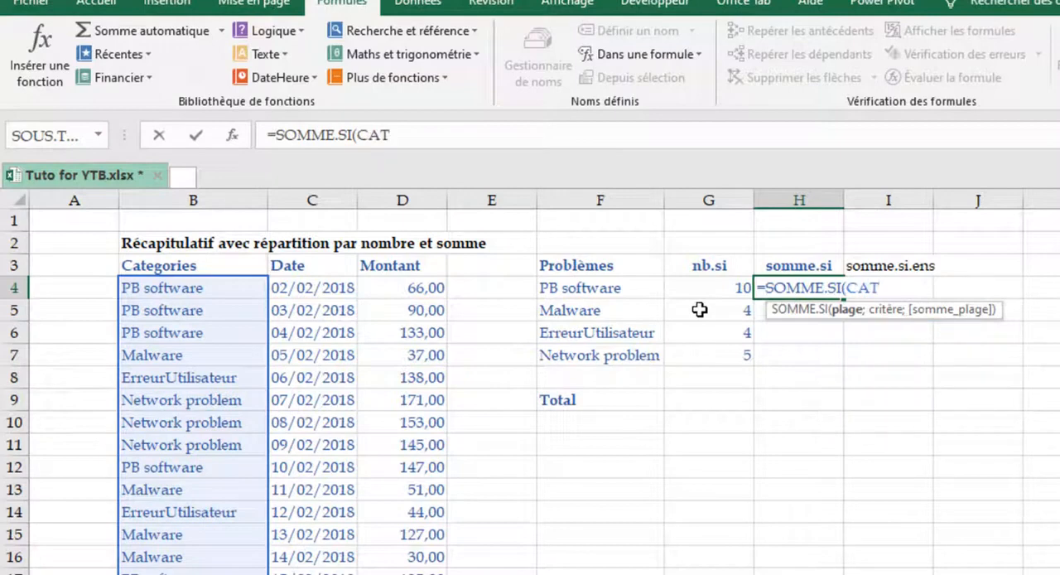
{"action": "type", "text": ";"}
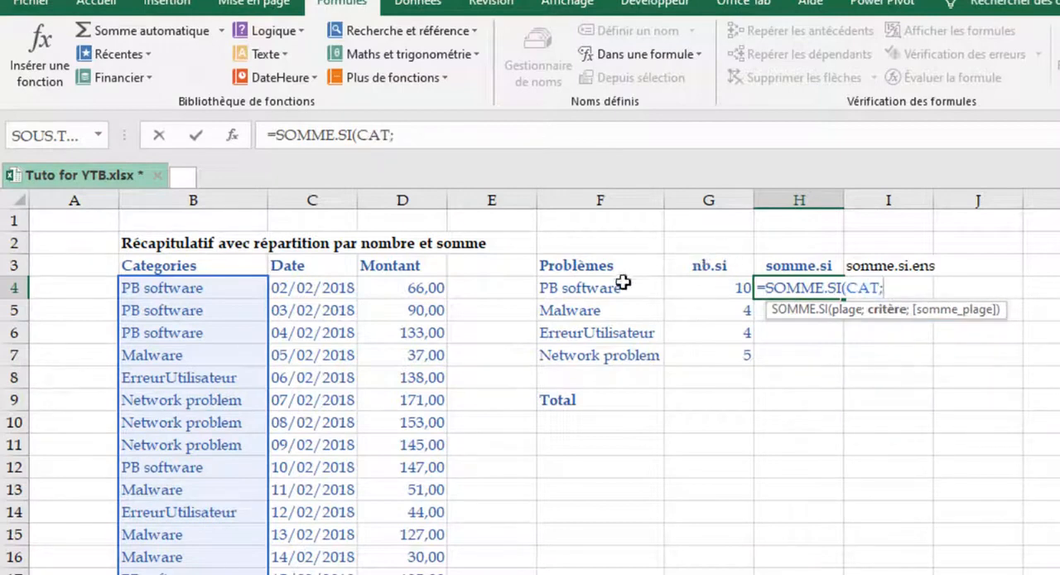
{"action": "left_click", "coordinate": [598, 293]}
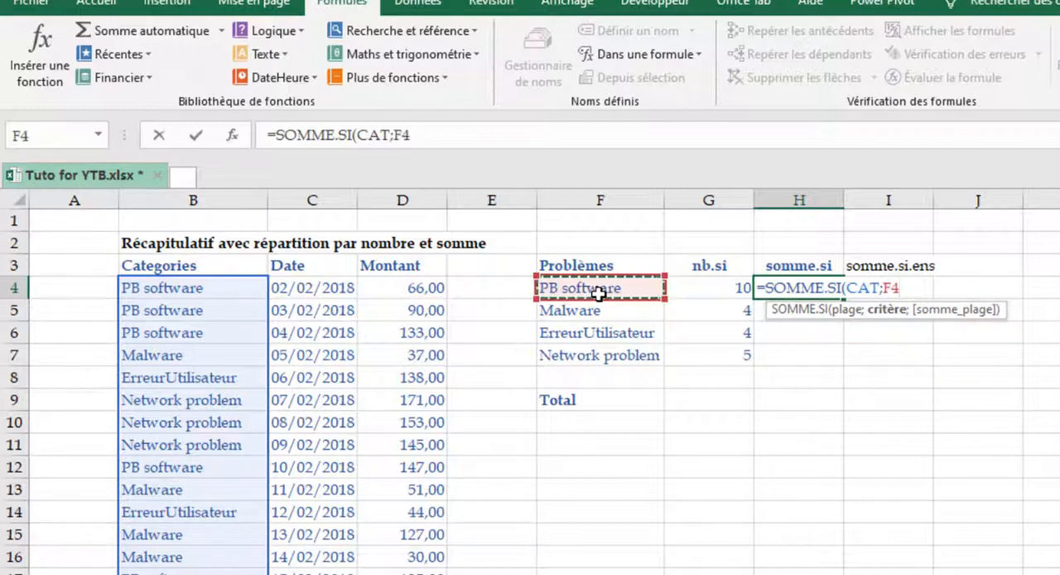
{"action": "type", "text": ";"}
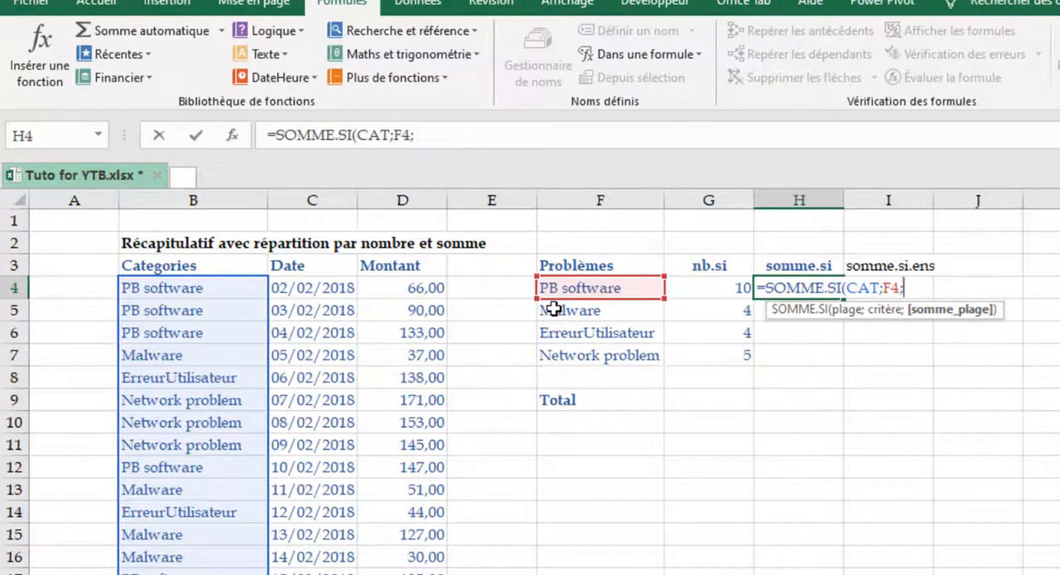
{"action": "type", "text": "M"}
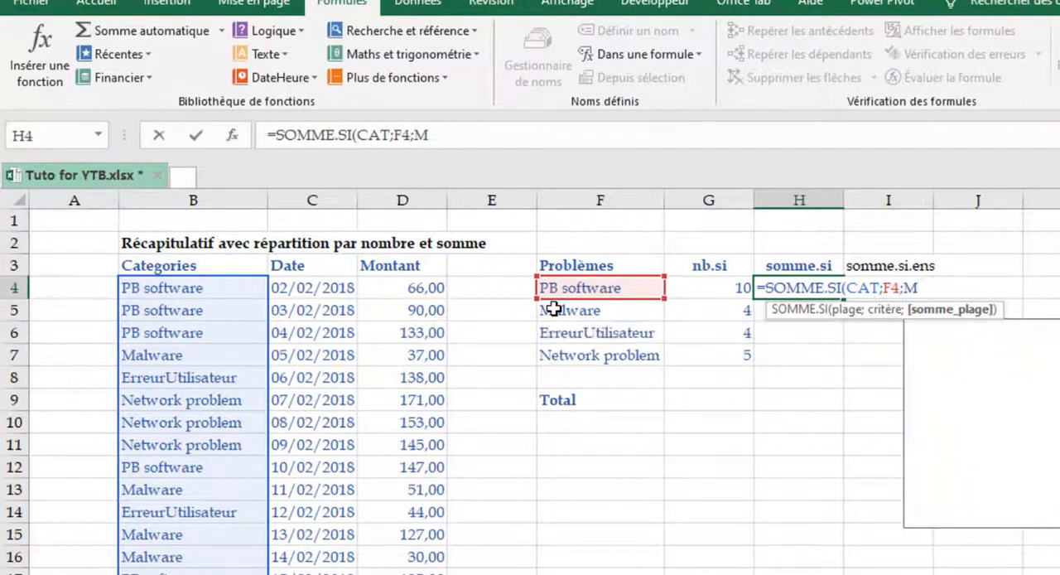
{"action": "type", "text": "on"}
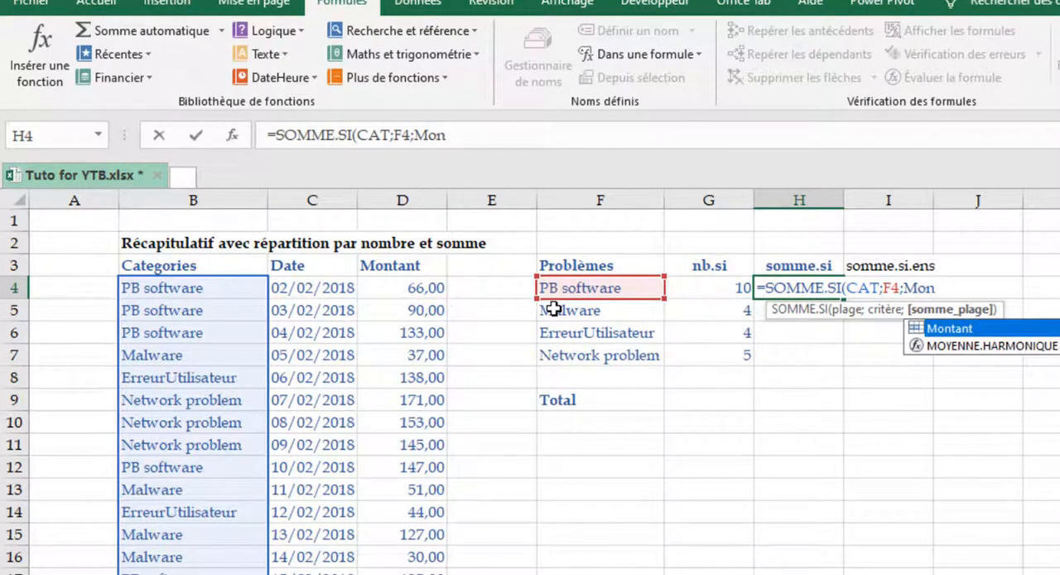
{"action": "key", "text": "Tab"}
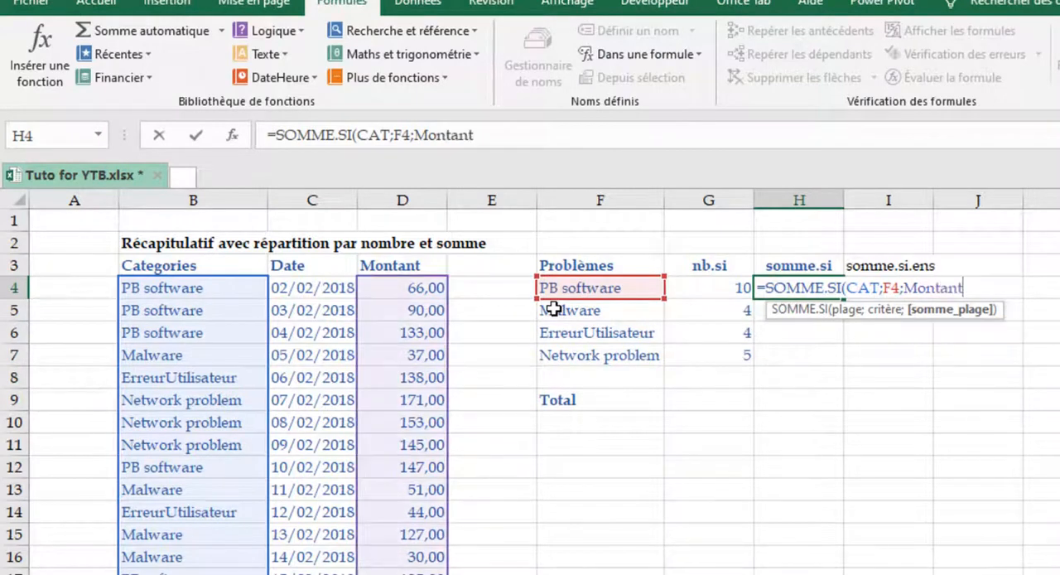
{"action": "type", "text": ")"}
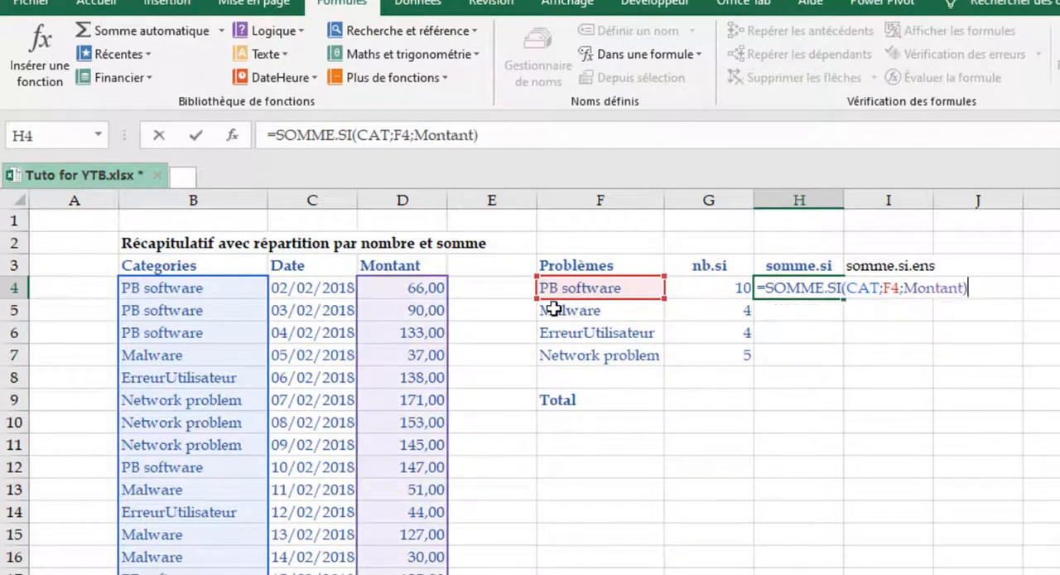
{"action": "key", "text": "Return"}
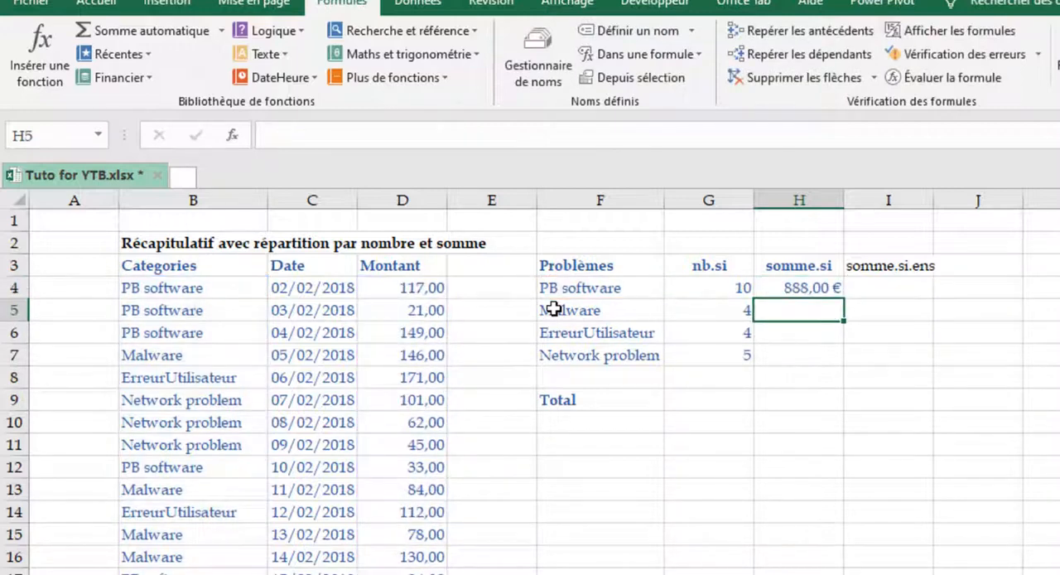
- Apply the Monétaire number format to the Montant amounts from D4 down to D26
{"action": "left_click", "coordinate": [422, 285]}
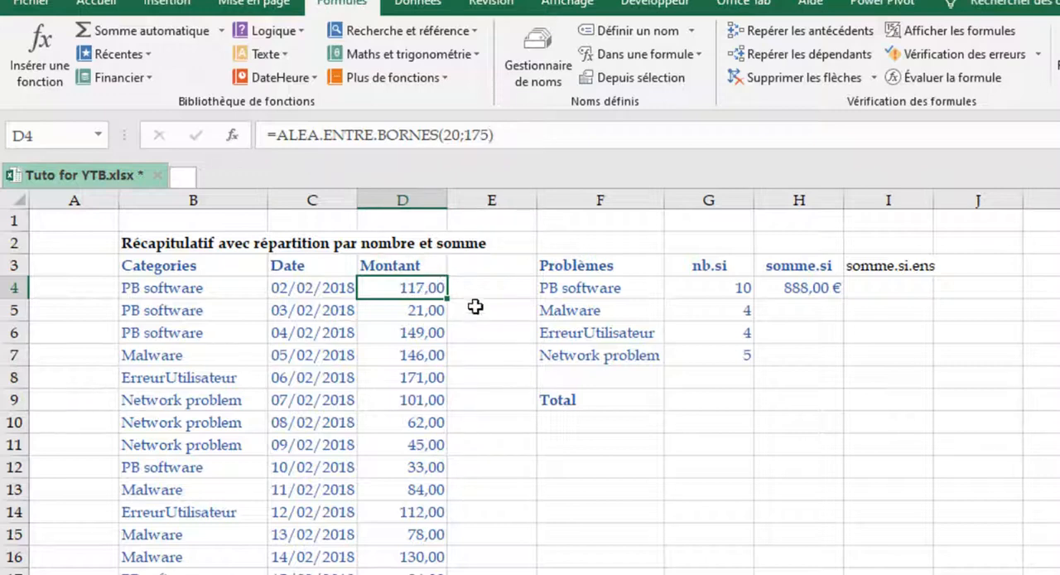
{"action": "left_click", "coordinate": [96, 3]}
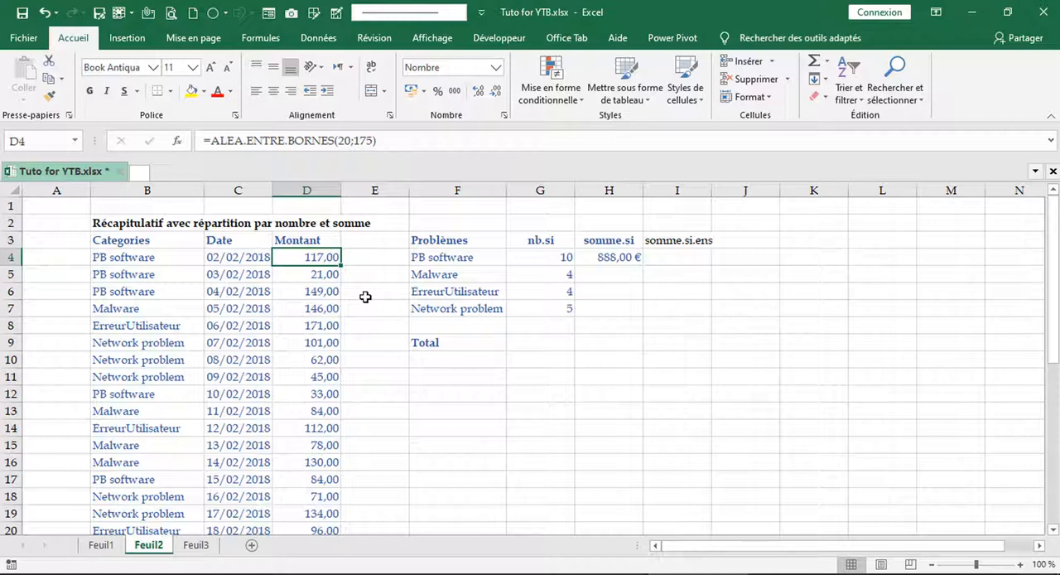
{"action": "key", "text": "ctrl+shift+Down"}
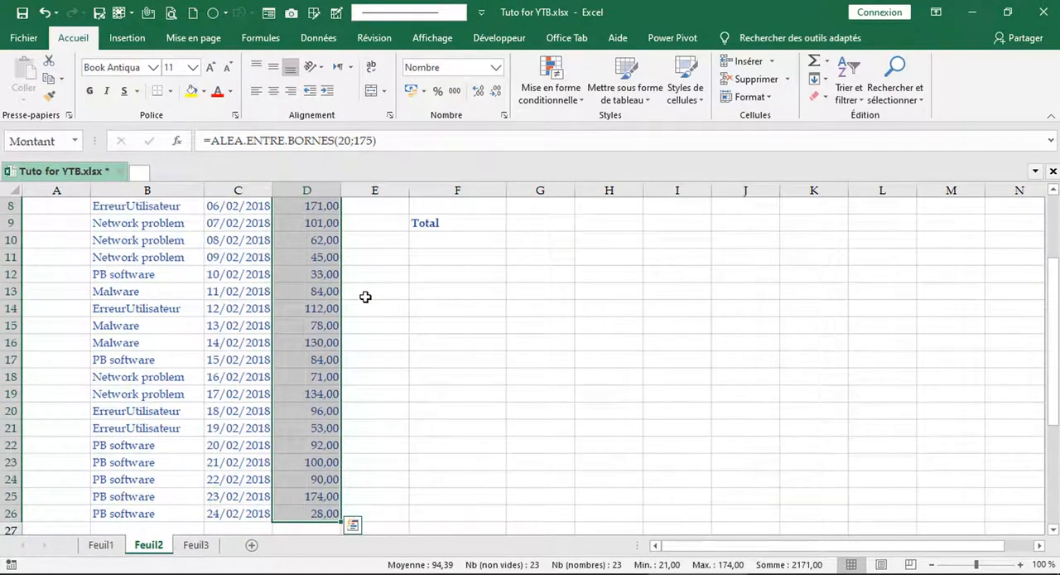
{"action": "key", "text": "ctrl+BackSpace"}
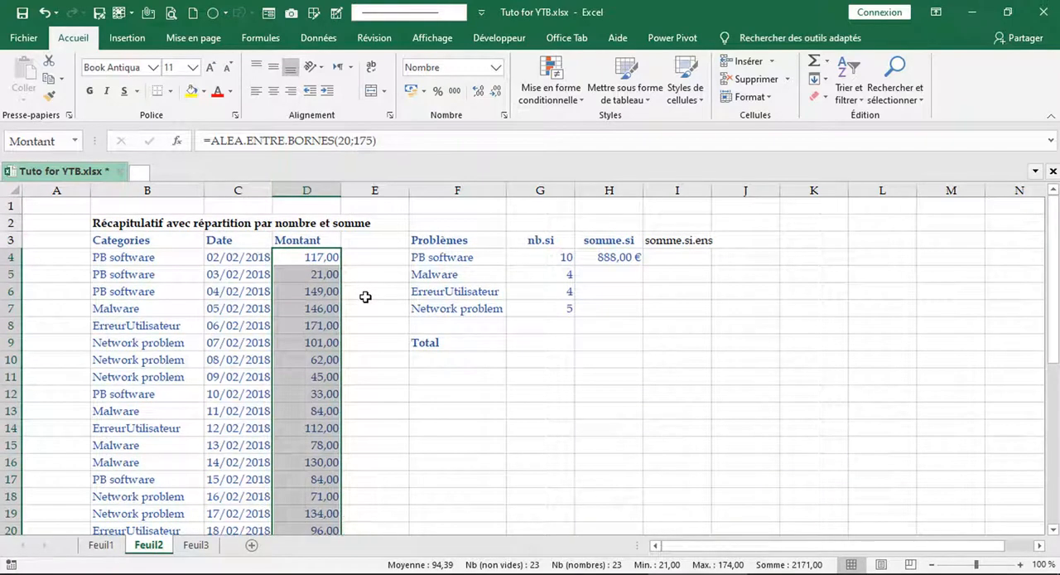
{"action": "key", "text": "ctrl+q"}
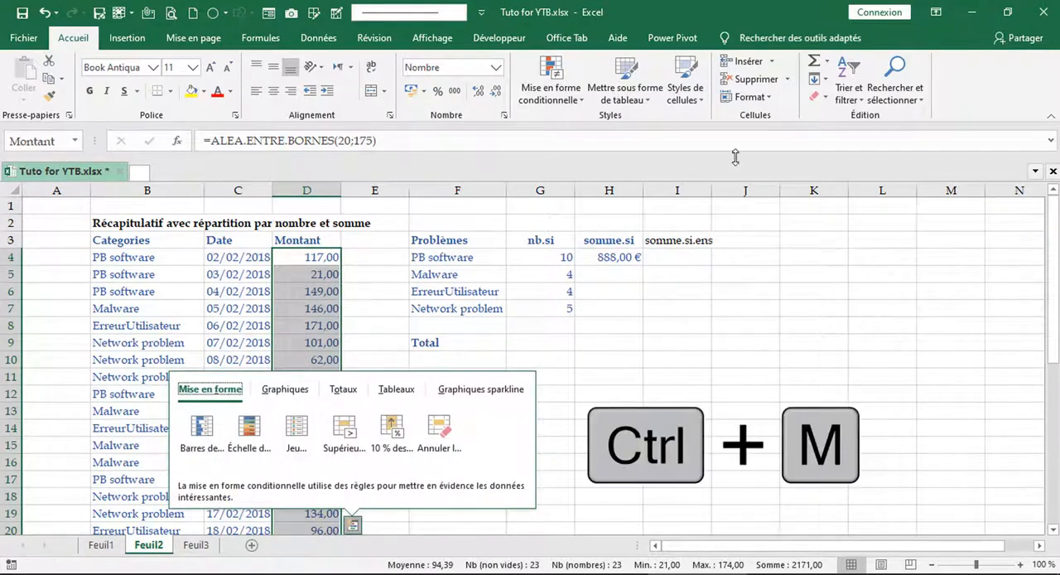
{"action": "key", "text": "Escape"}
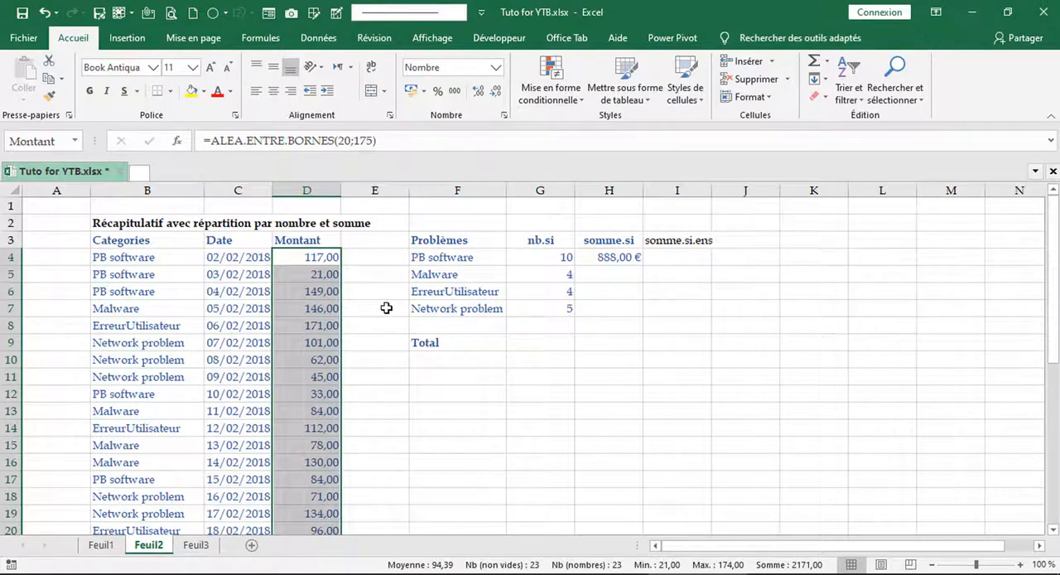
{"action": "key", "text": "ctrl+q"}
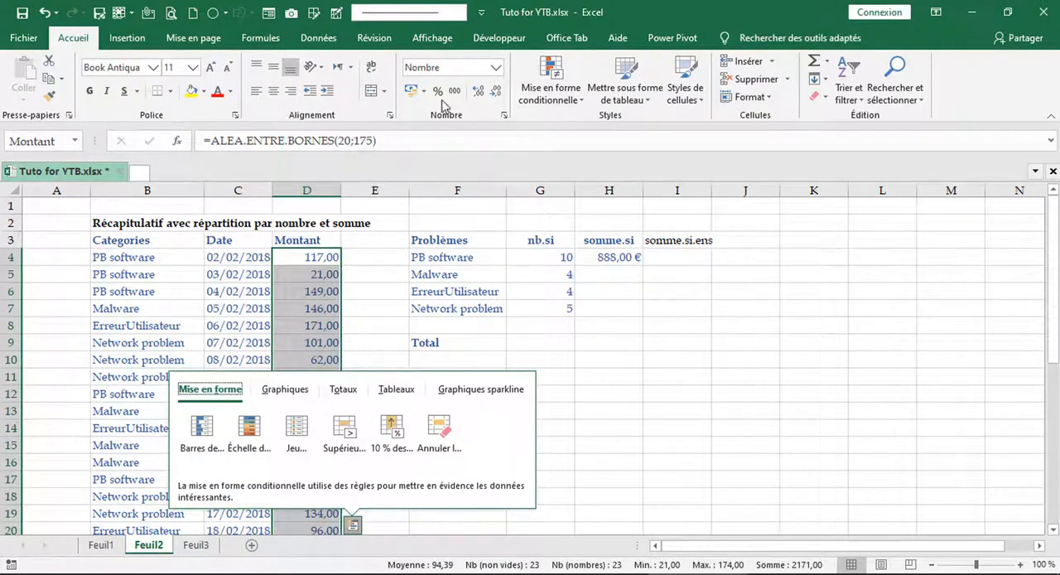
{"action": "left_click", "coordinate": [498, 67]}
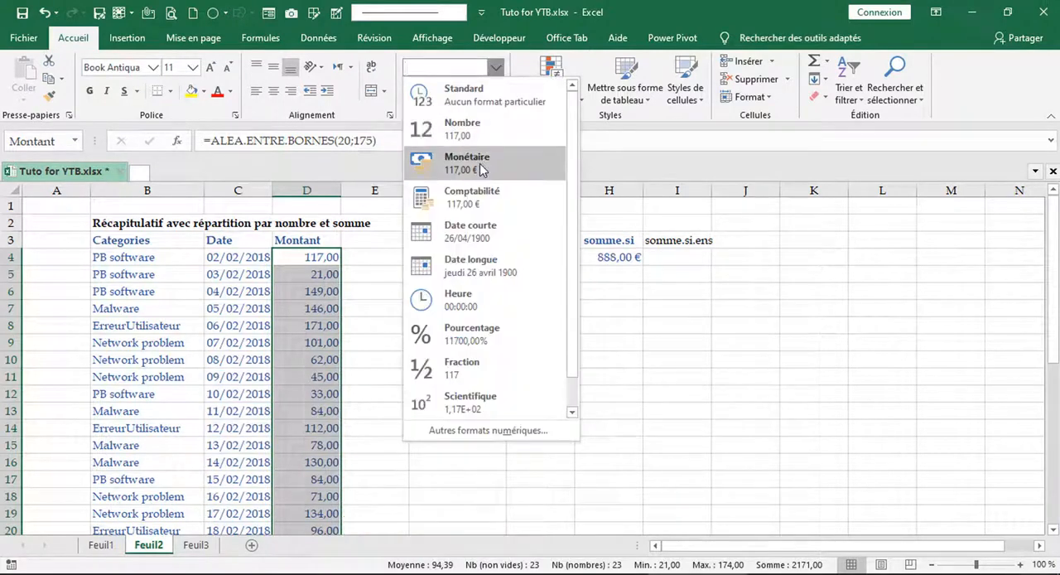
{"action": "left_click", "coordinate": [482, 169]}
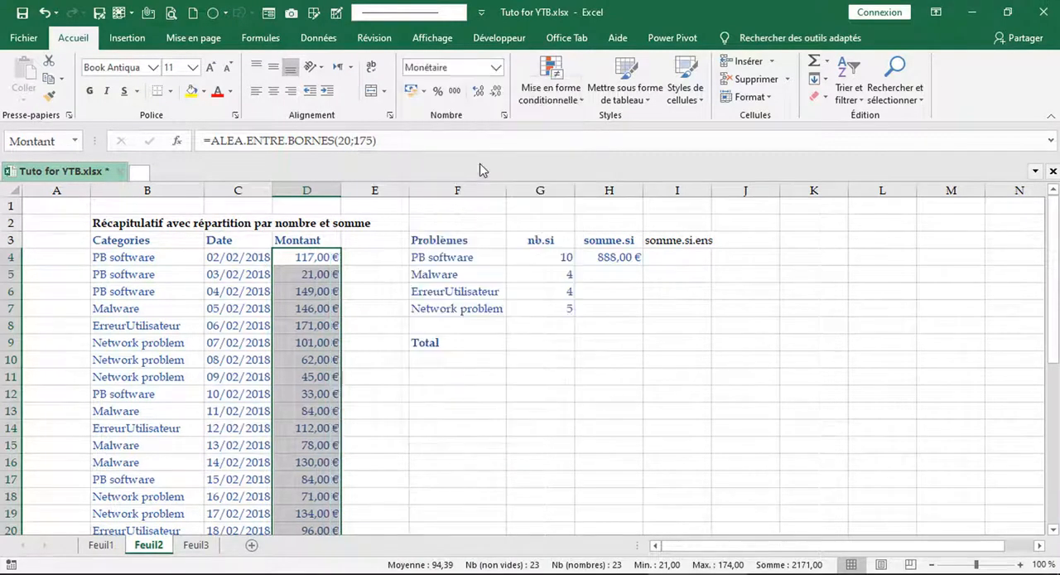
{"action": "left_click", "coordinate": [530, 394]}
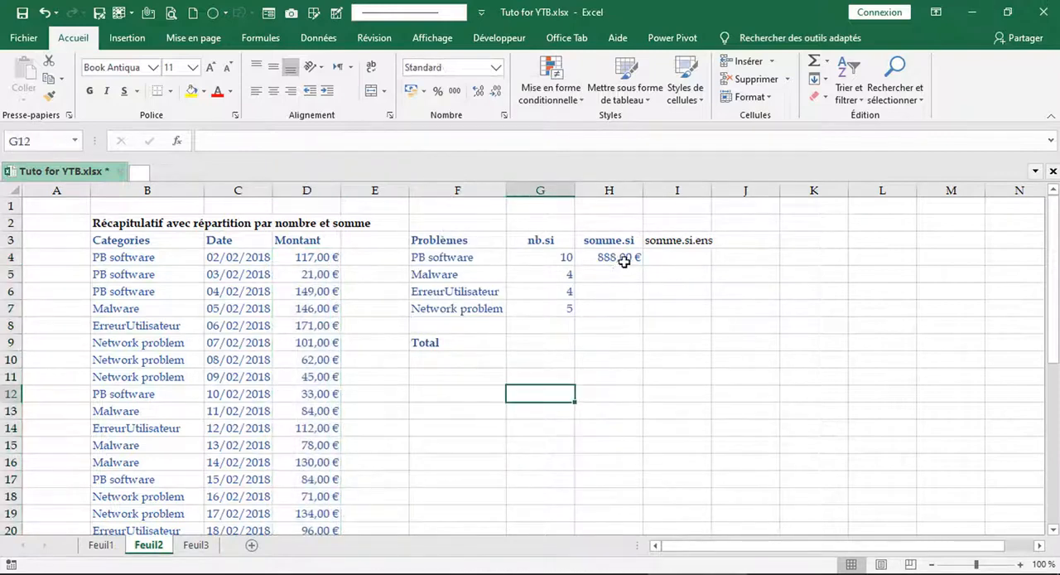
- Fill the SOMME.SI formula from H4 down to H7 for the remaining problem categories
{"action": "left_click", "coordinate": [619, 258]}
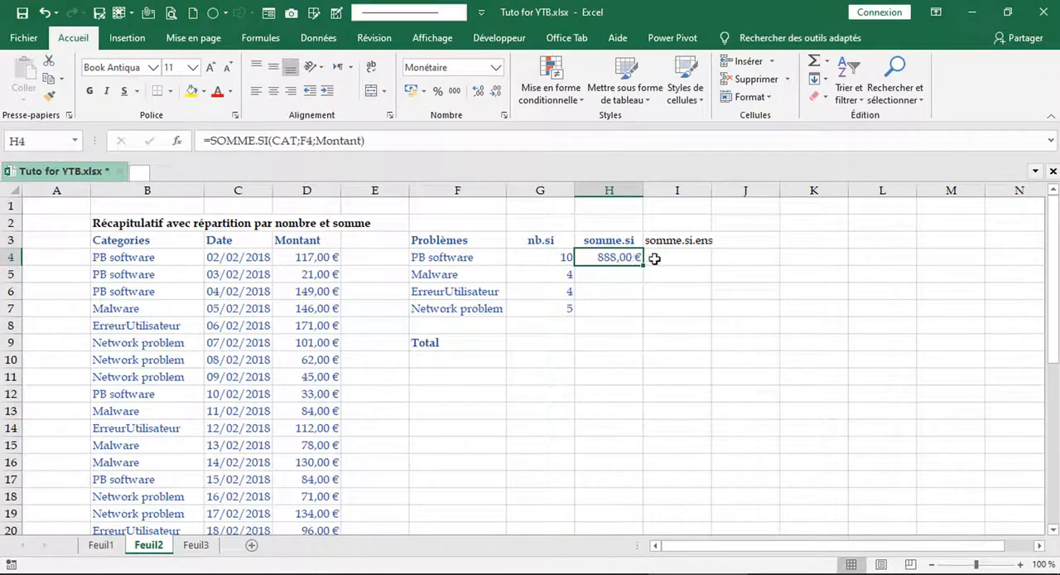
{"action": "left_click_drag", "start_coordinate": [642, 268], "coordinate": [641, 270]}
{"action": "left_click_drag", "start_coordinate": [643, 266], "coordinate": [642, 316]}
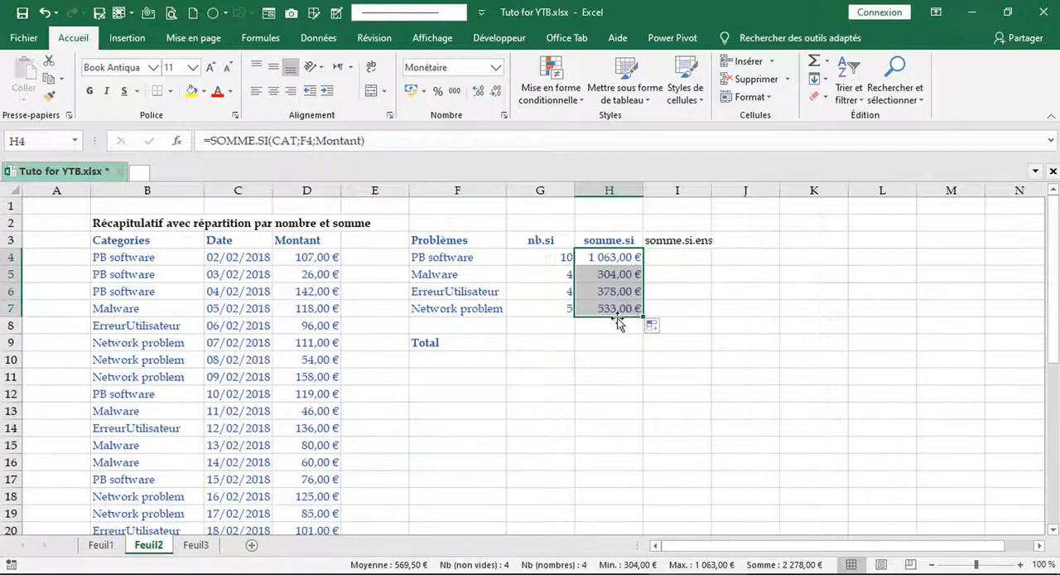
- Inspect the references used by the Network problem sum formula in H7 without editing it
{"action": "left_click", "coordinate": [607, 309]}
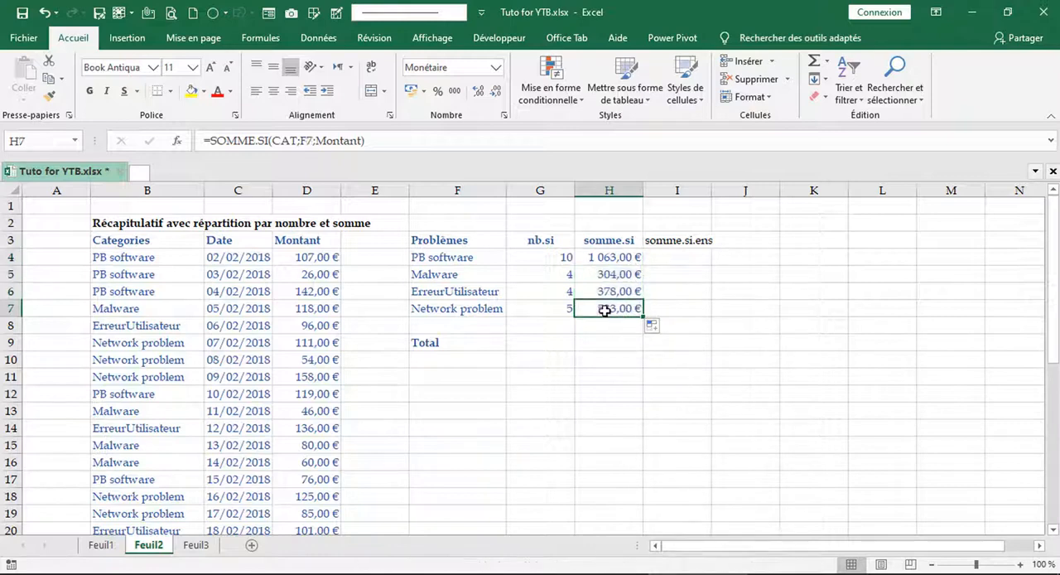
{"action": "double_click", "coordinate": [605, 309]}
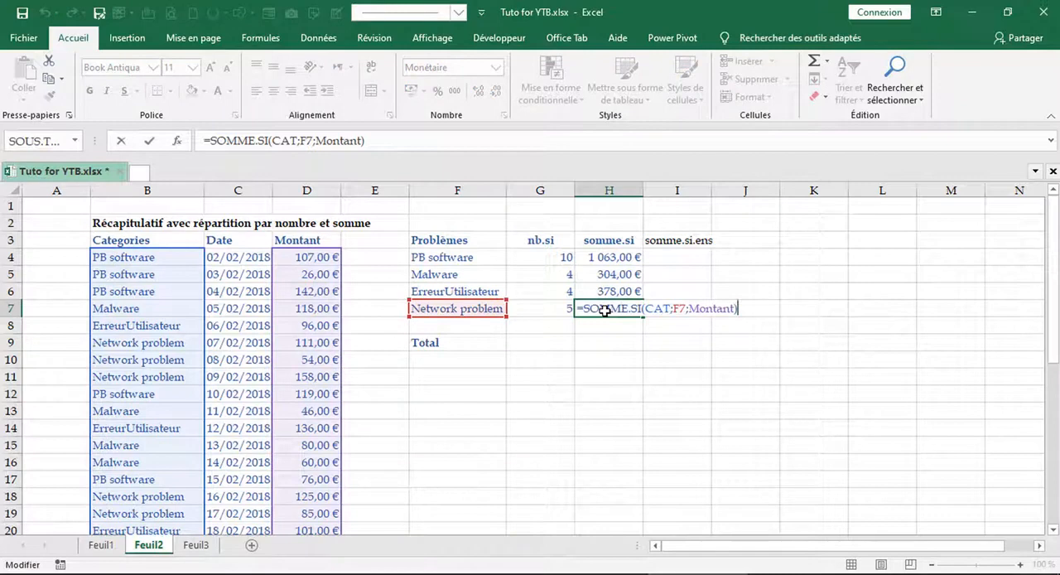
{"action": "key", "text": "F2"}
{"action": "key", "text": "Escape"}
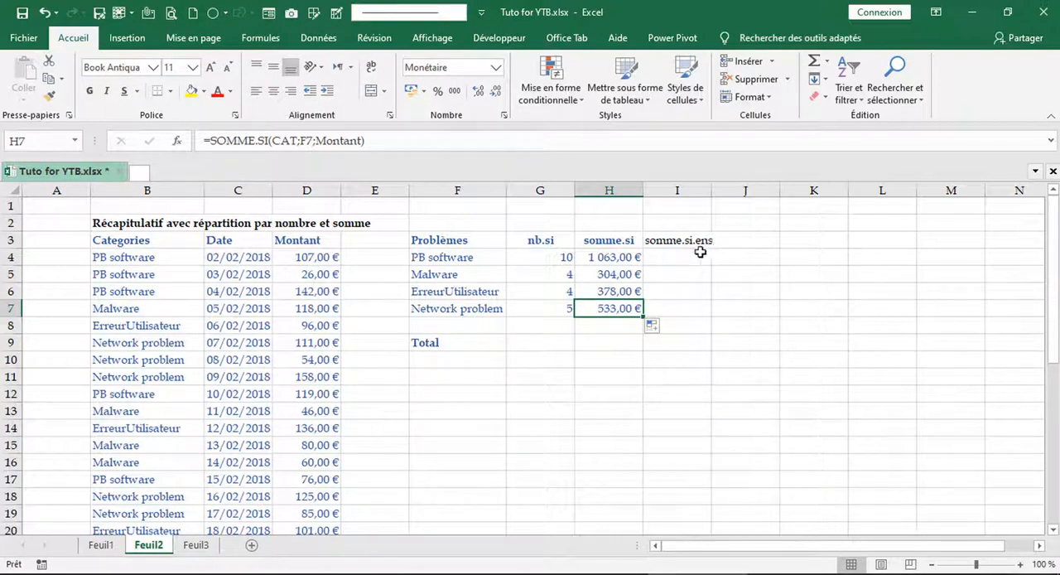
{"action": "left_click", "coordinate": [686, 259]}
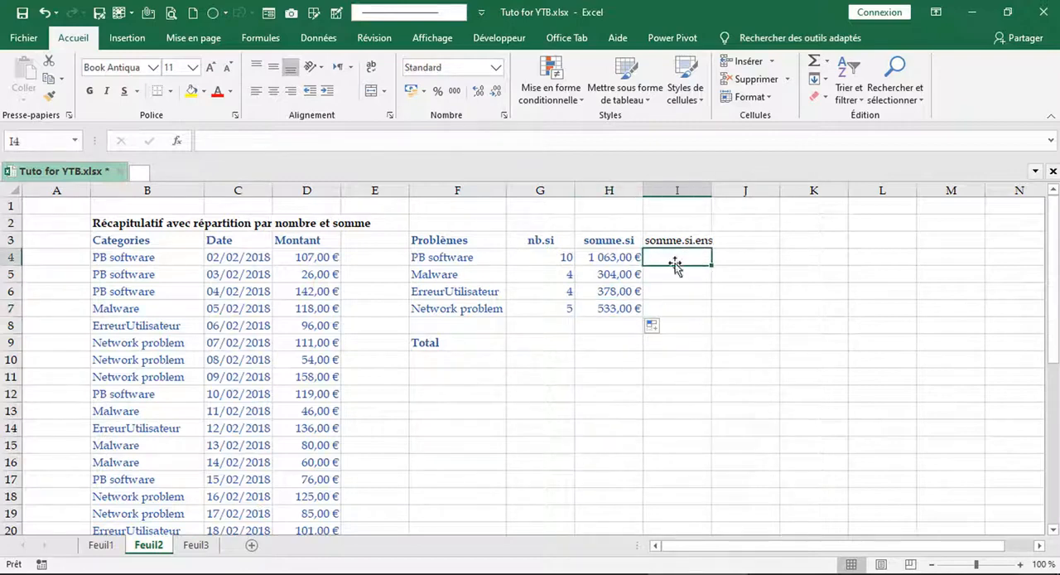
{"action": "left_click", "coordinate": [613, 260]}
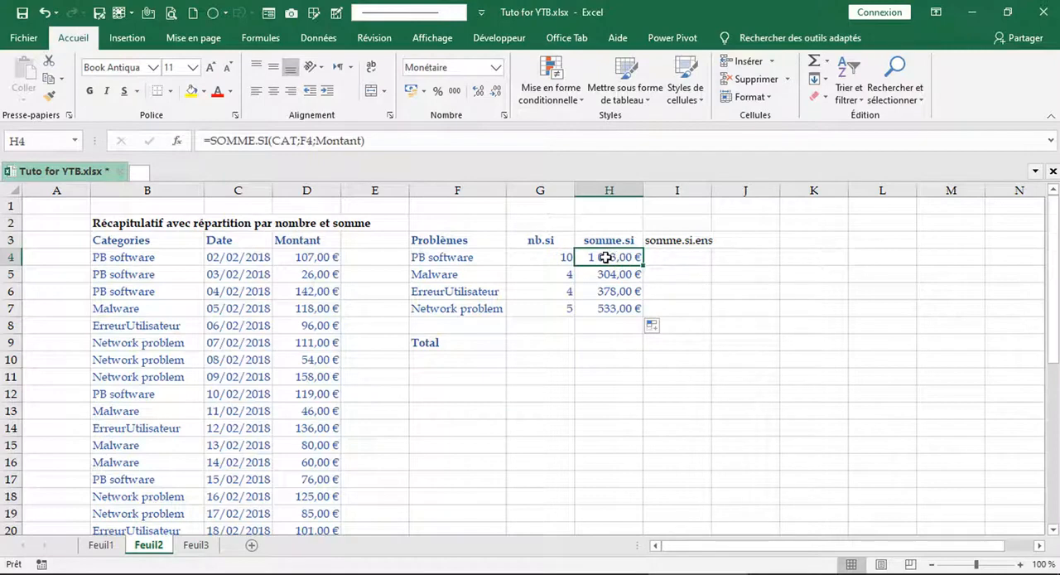
{"action": "left_click", "coordinate": [695, 261]}
{"action": "left_click", "coordinate": [603, 255]}
{"action": "left_click", "coordinate": [671, 257]}
{"action": "left_click", "coordinate": [627, 263]}
- Start a SOMME.SI.ENS formula in I4 with the named range Montant as its sum range
{"action": "left_click", "coordinate": [667, 259]}
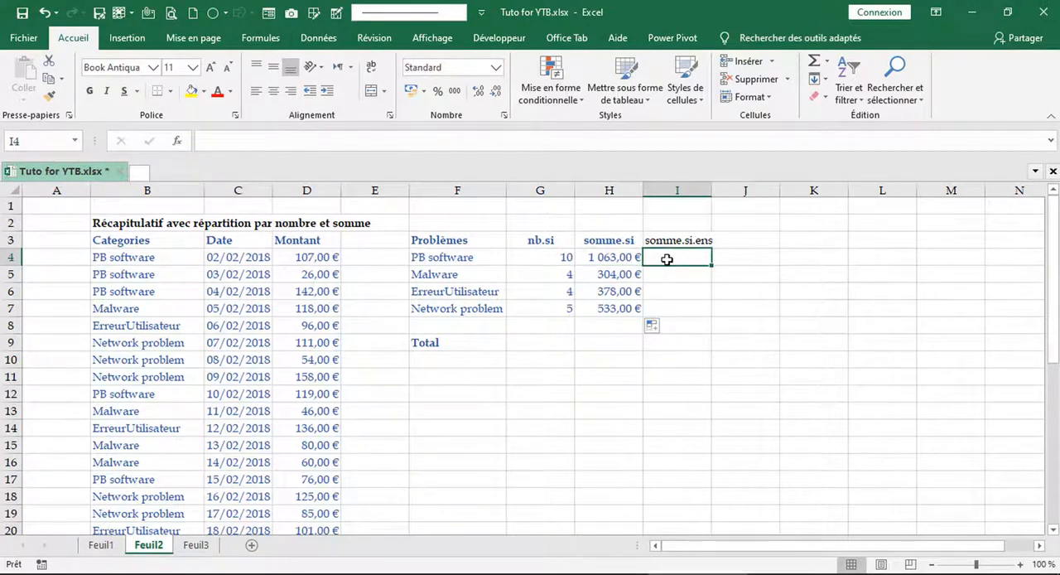
{"action": "type", "text": "=s"}
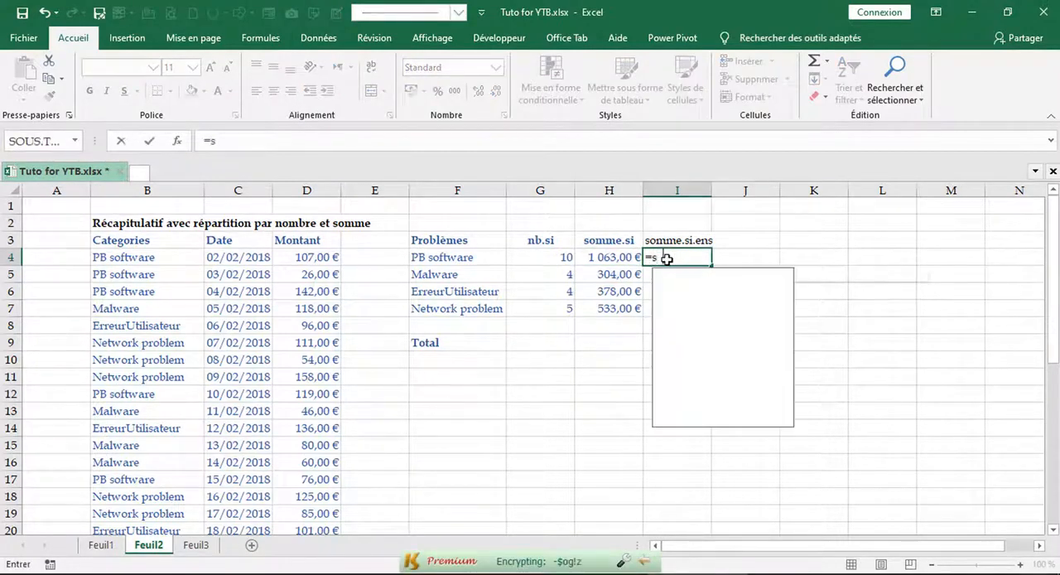
{"action": "type", "text": "omme."}
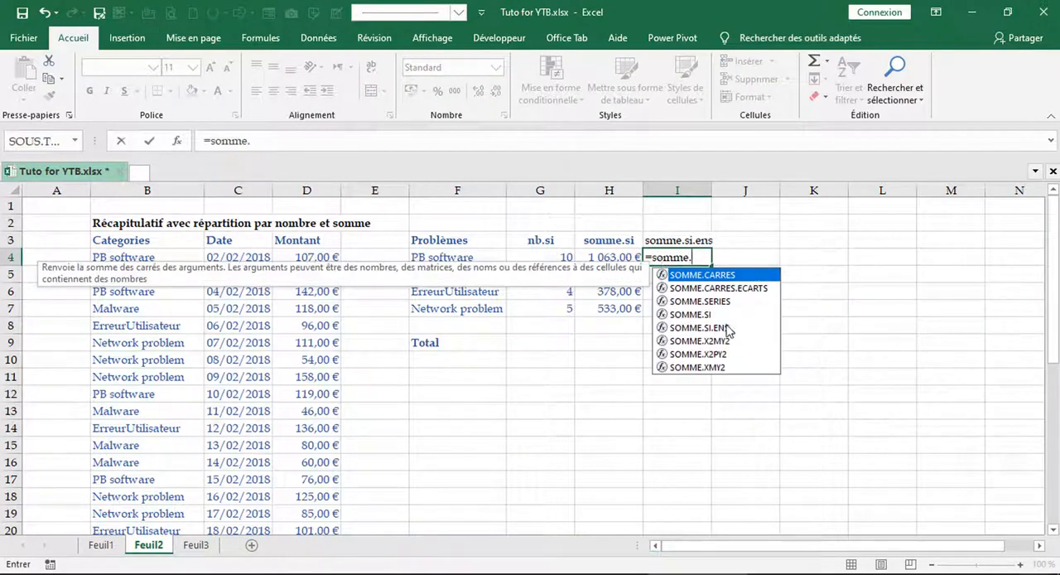
{"action": "left_click", "coordinate": [699, 327]}
{"action": "double_click", "coordinate": [700, 327]}
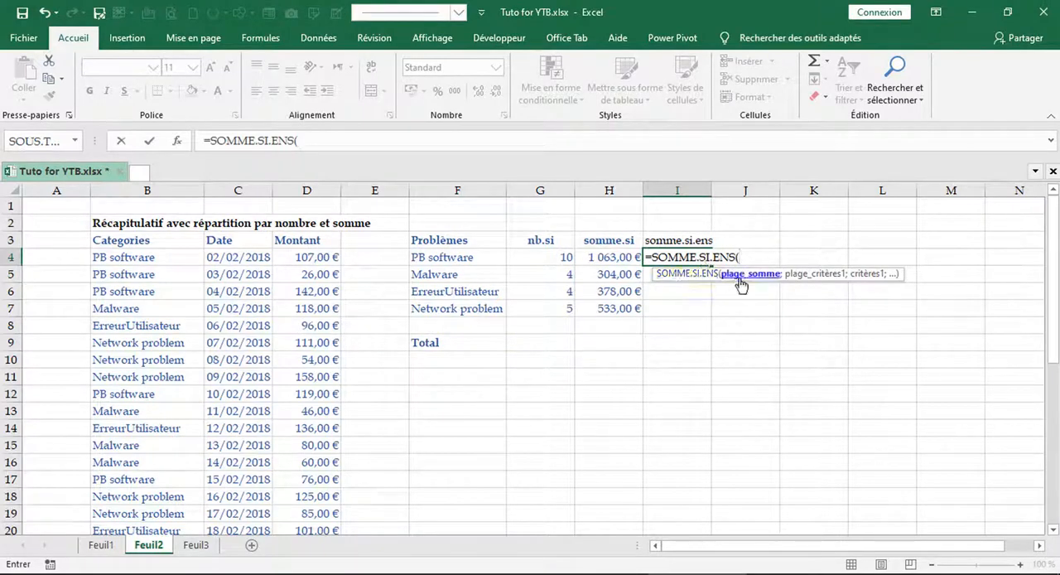
{"action": "left_click_drag", "start_coordinate": [820, 281], "coordinate": [712, 168]}
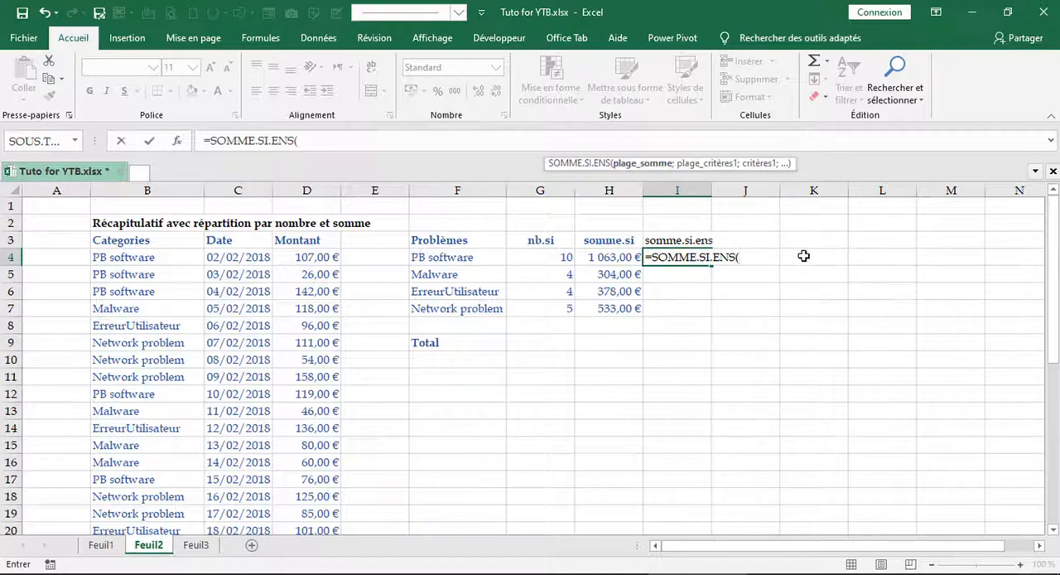
{"action": "type", "text": "Mont"}
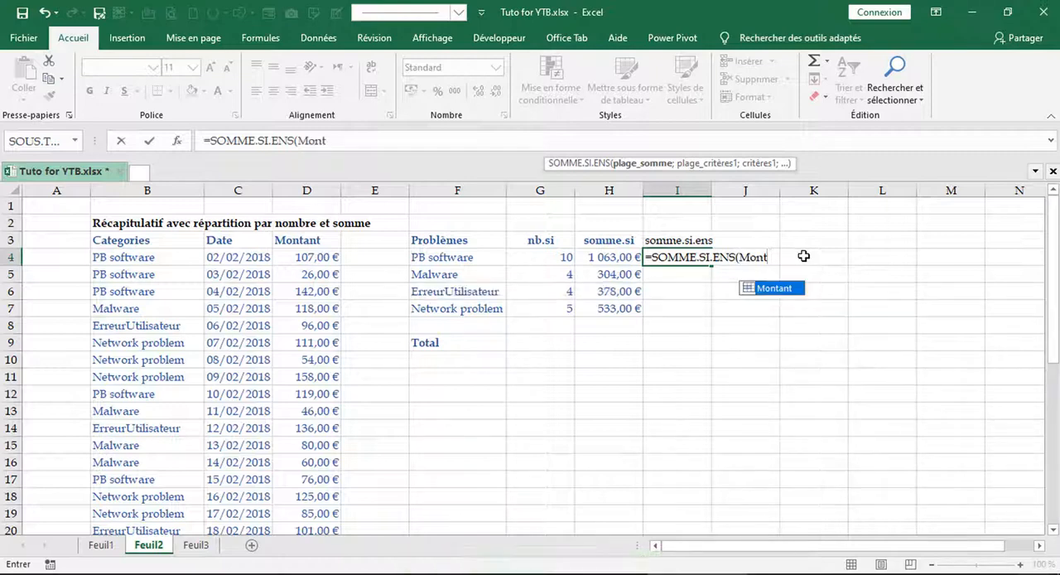
{"action": "key", "text": "Tab"}
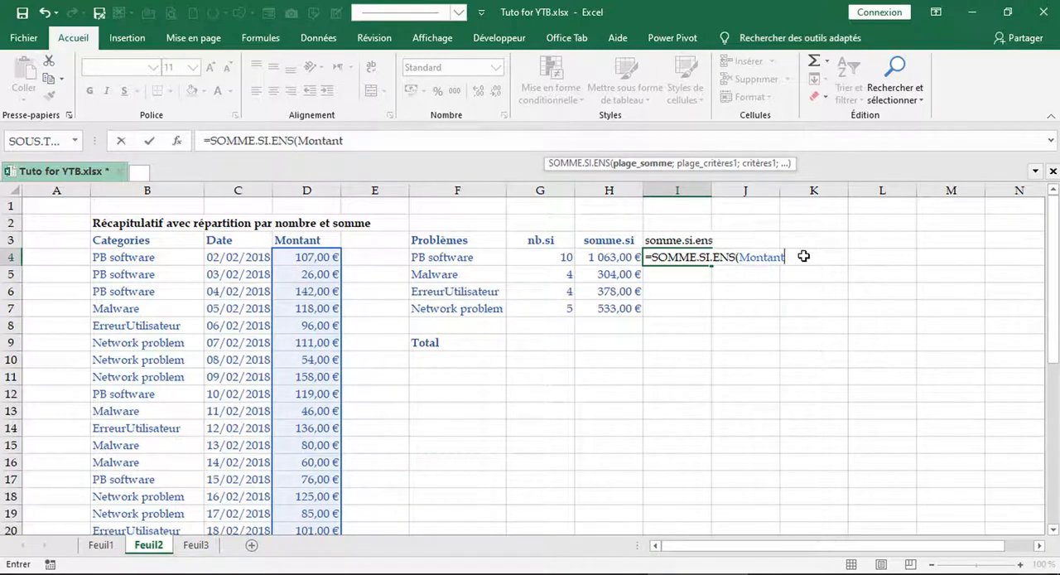
- Complete the I4 formula as =SOMME.SI.ENS(Montant;CAT;F4), with CAT as the criteria range and F4 as the criterion
{"action": "type", "text": ";"}
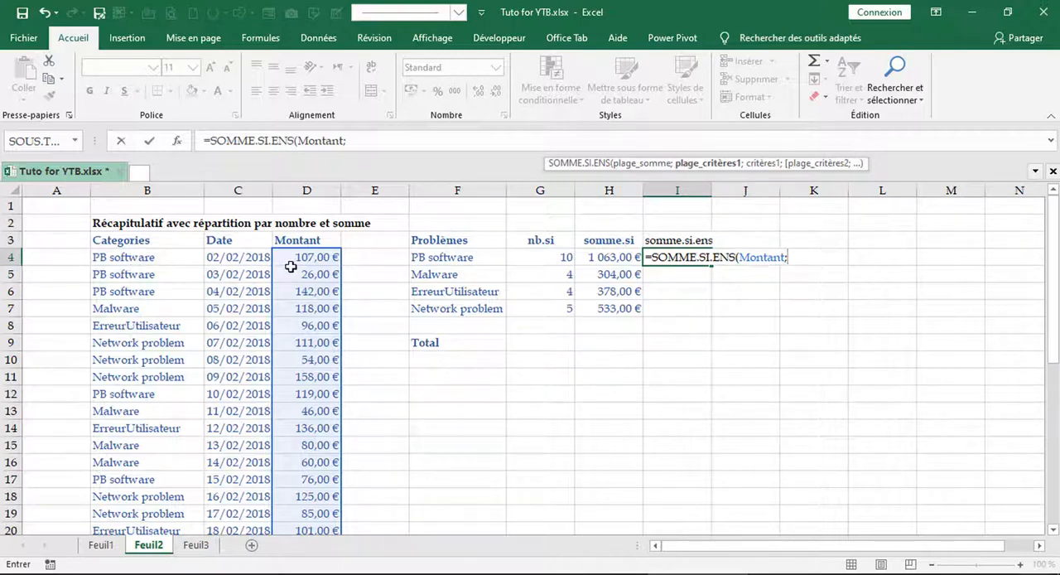
{"action": "type", "text": "cat"}
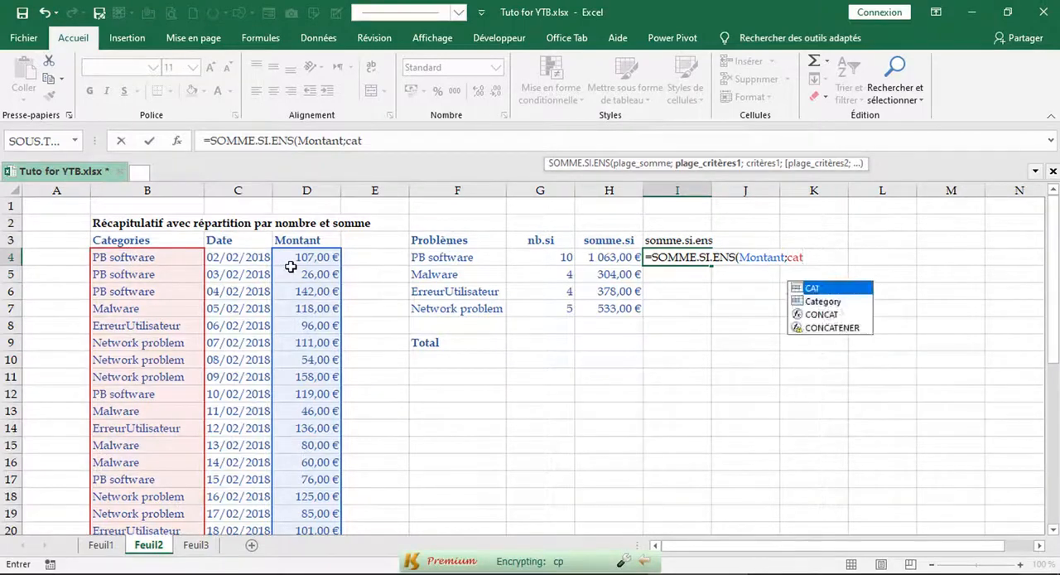
{"action": "key", "text": "Tab"}
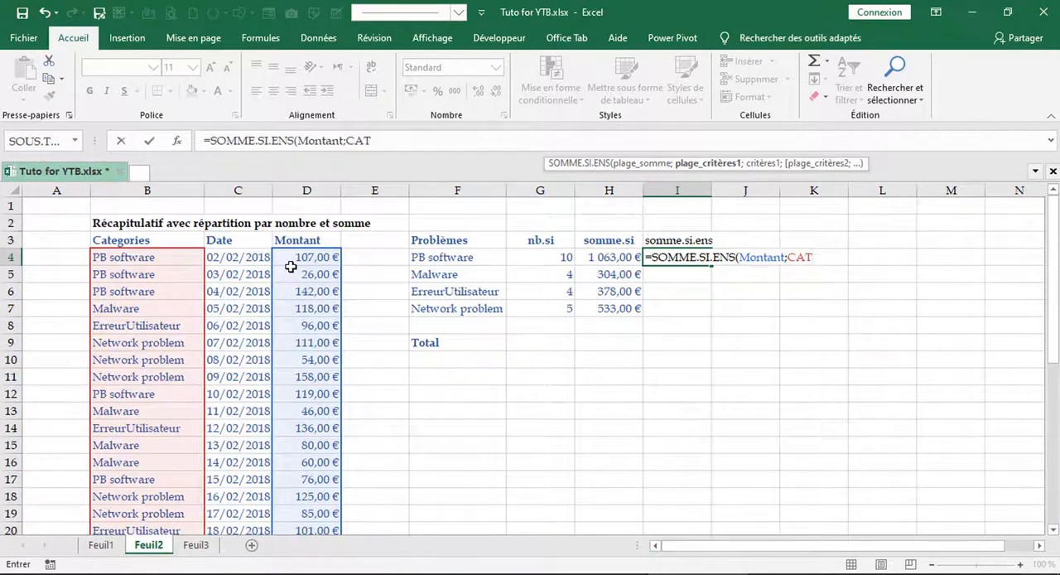
{"action": "type", "text": ";"}
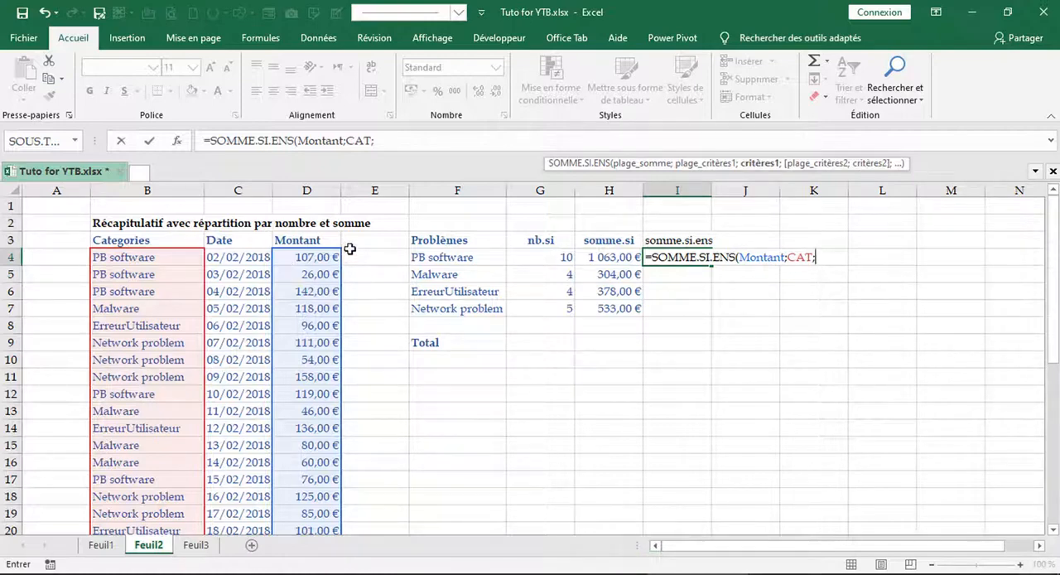
{"action": "left_click", "coordinate": [461, 260]}
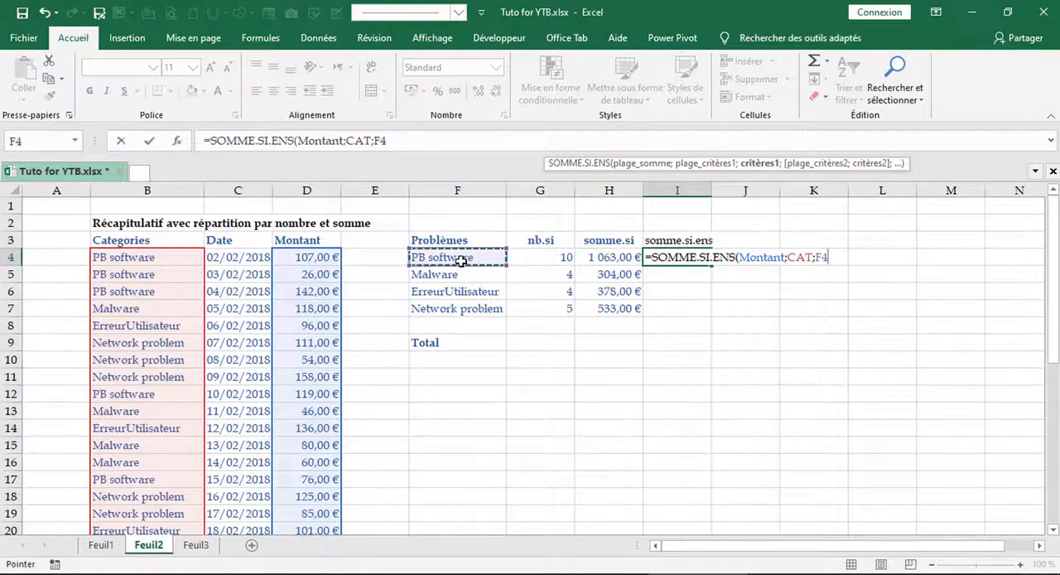
{"action": "type", "text": ")"}
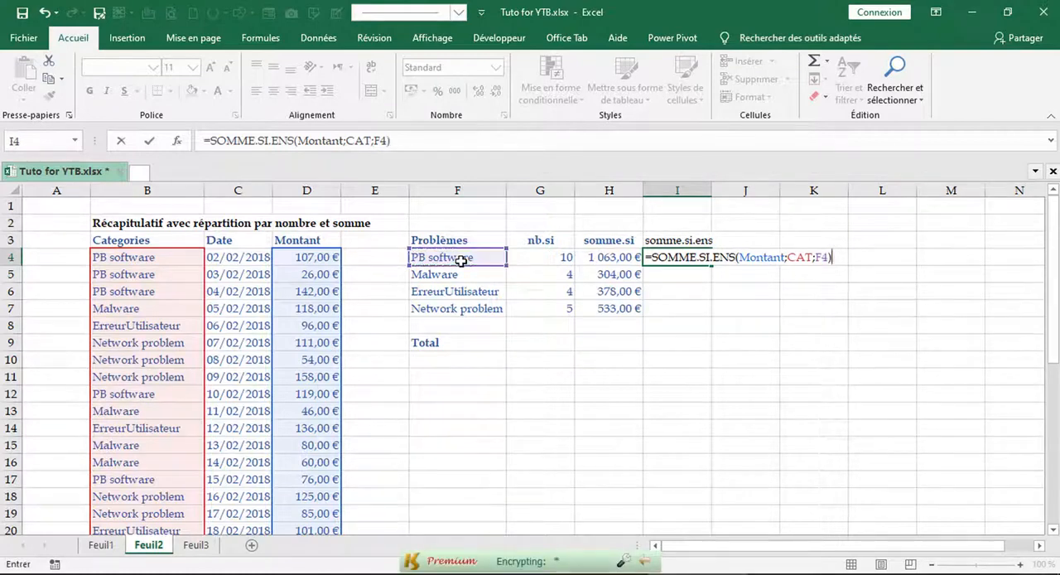
{"action": "key", "text": "ctrl+Return"}
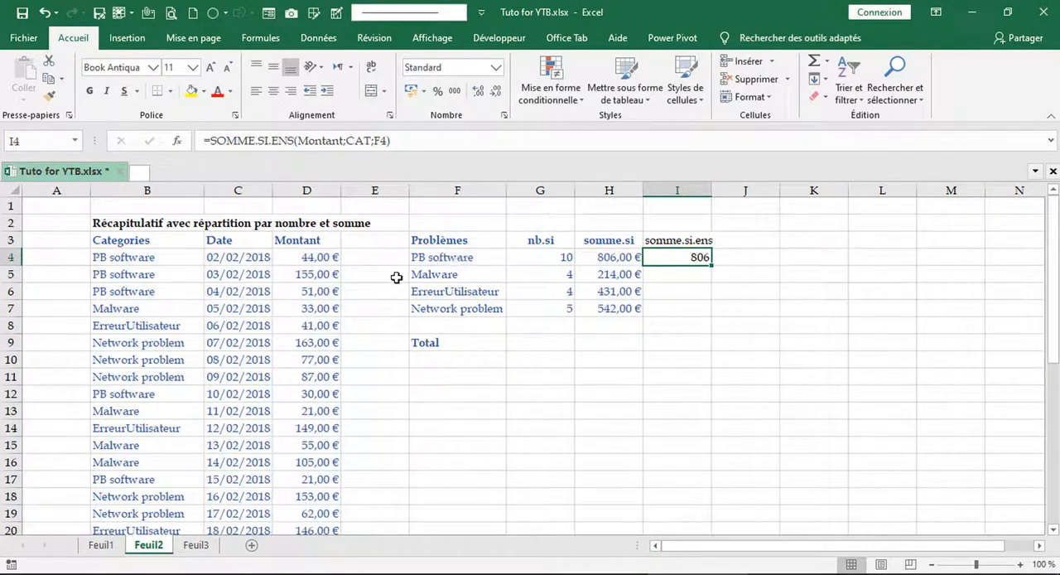
- Fill the SOMME.SI.ENS formula from I4 down to I7 for the remaining problem categories
{"action": "double_click", "coordinate": [712, 267]}
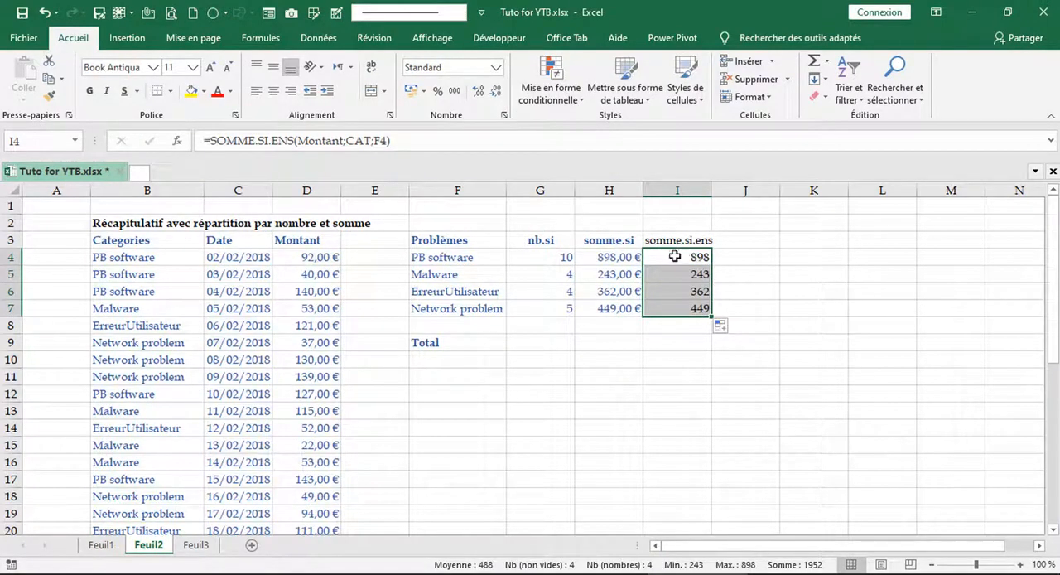
{"action": "left_click", "coordinate": [616, 270]}
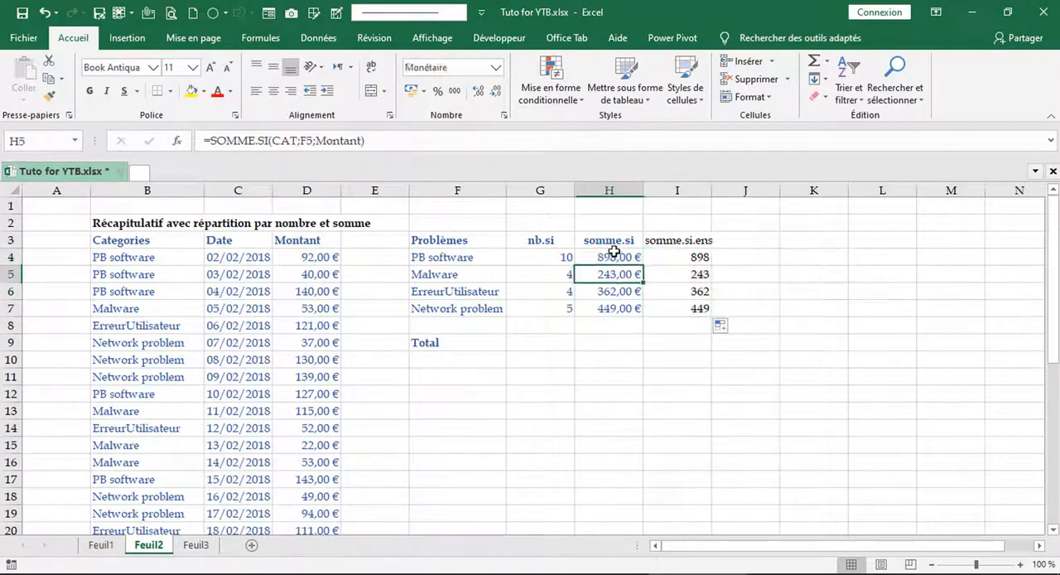
{"action": "left_click", "coordinate": [612, 256]}
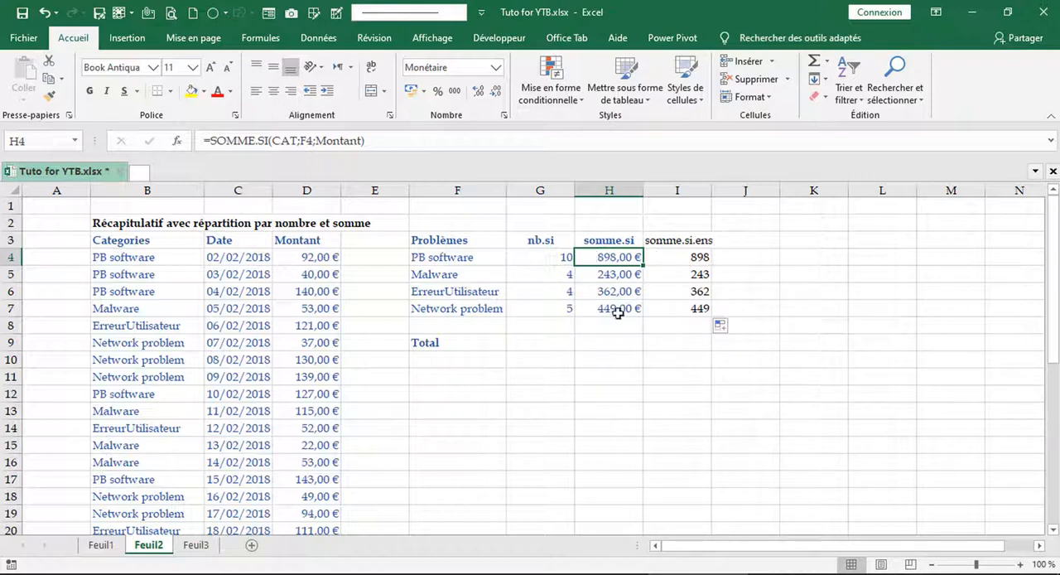
- Total the nb.si counts in G9 with =SOMME(G4:G7) and copy the formula across to I9
{"action": "left_click", "coordinate": [564, 340]}
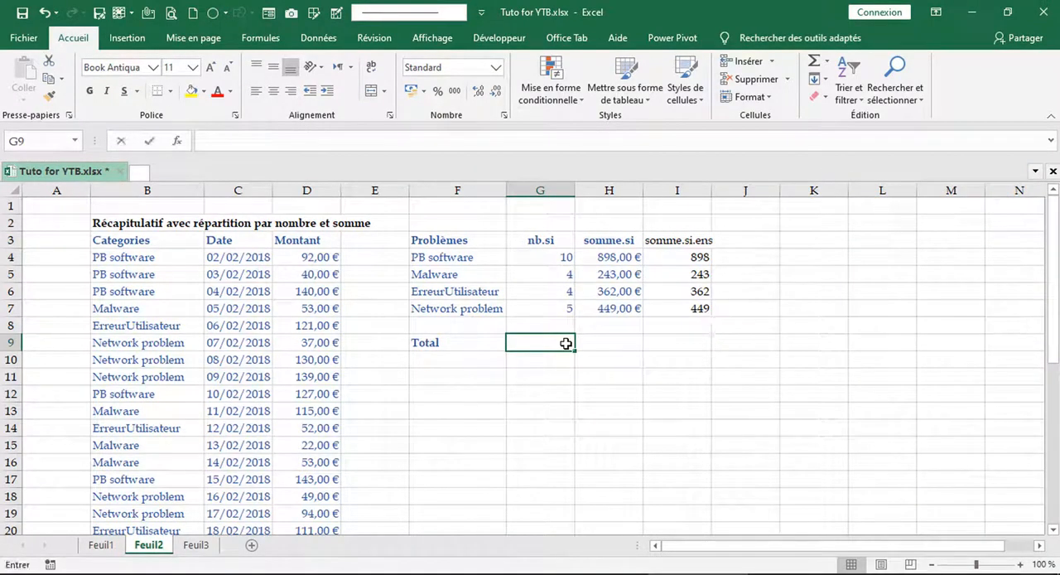
{"action": "key", "text": "alt+equal"}
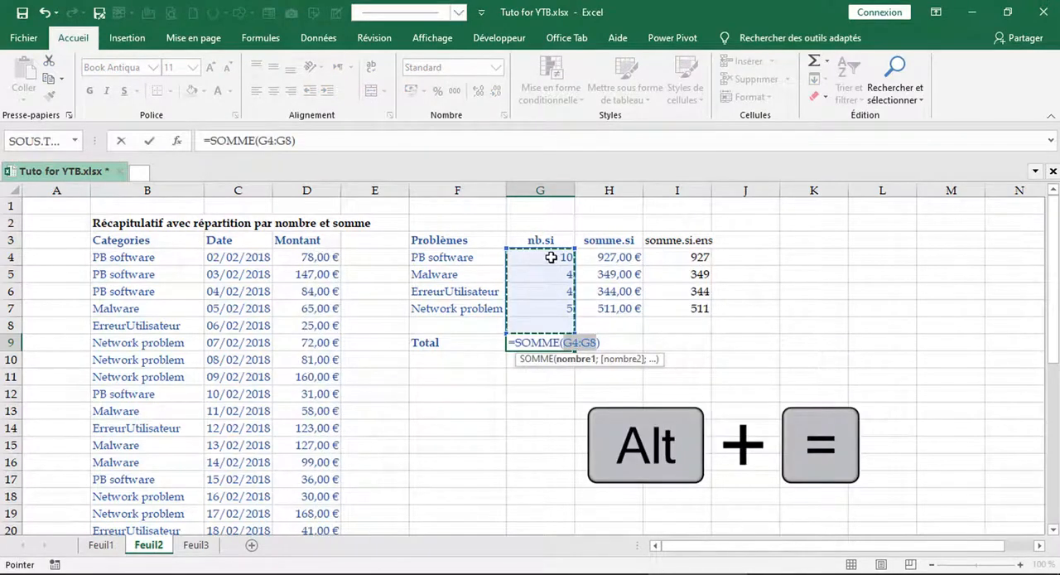
{"action": "left_click_drag", "start_coordinate": [548, 262], "coordinate": [551, 310]}
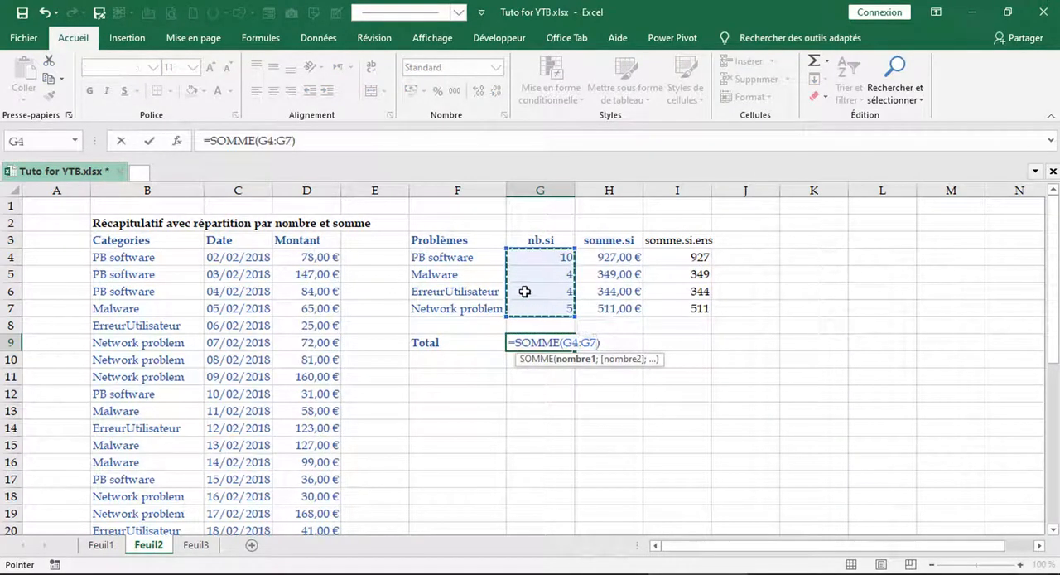
{"action": "key", "text": "Return"}
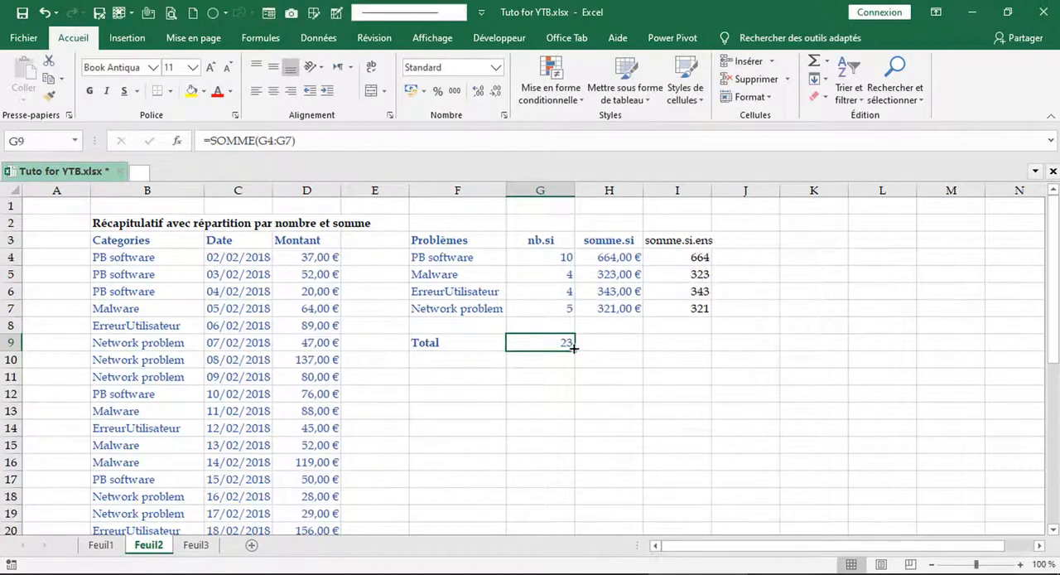
{"action": "left_click_drag", "start_coordinate": [573, 349], "coordinate": [700, 345]}
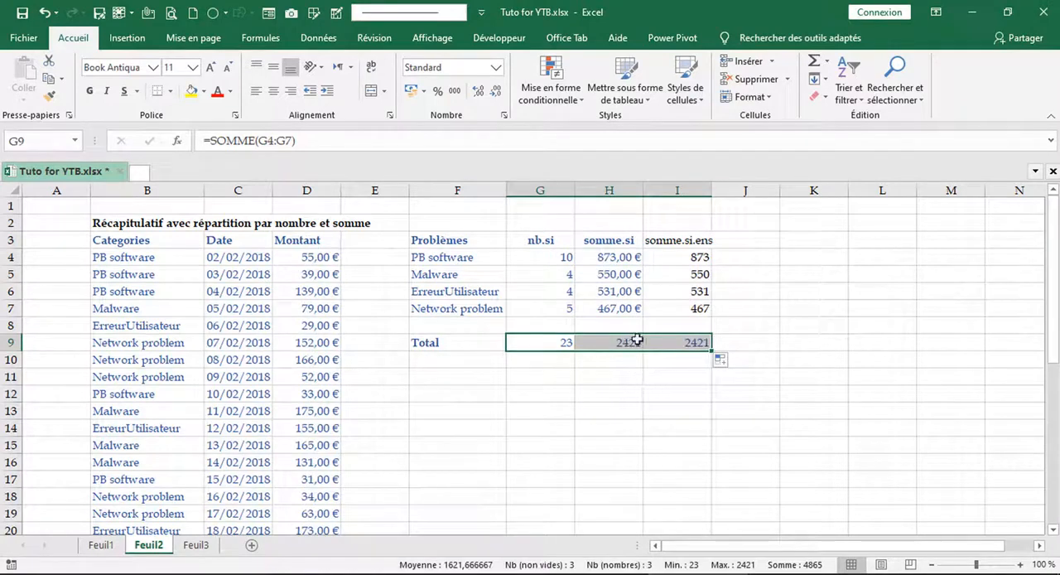
- Inspect the references of the total formula in I9 and the NB.SI formula in G4 without editing them
{"action": "left_click", "coordinate": [679, 341]}
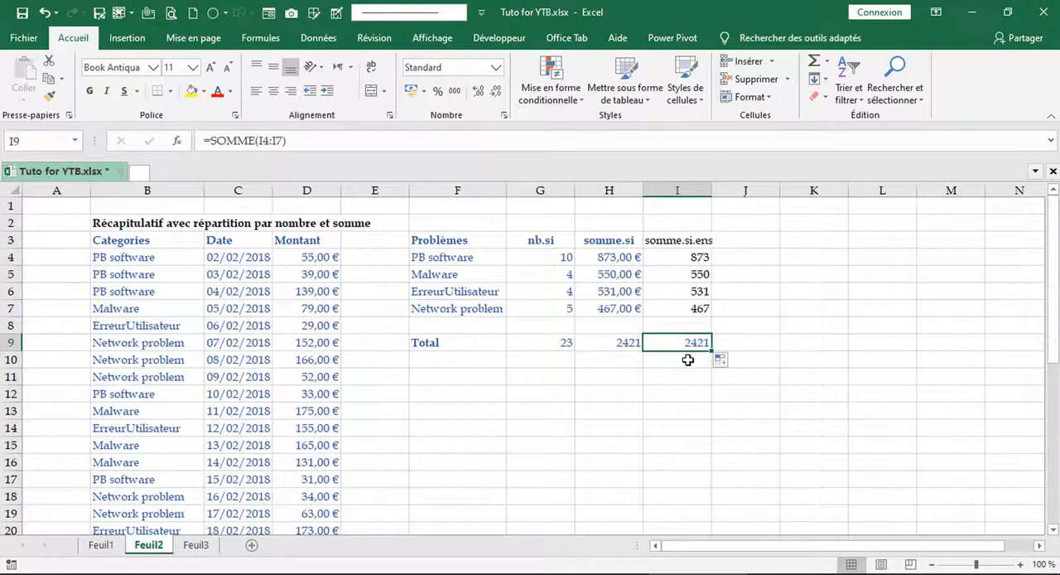
{"action": "key", "text": "F2"}
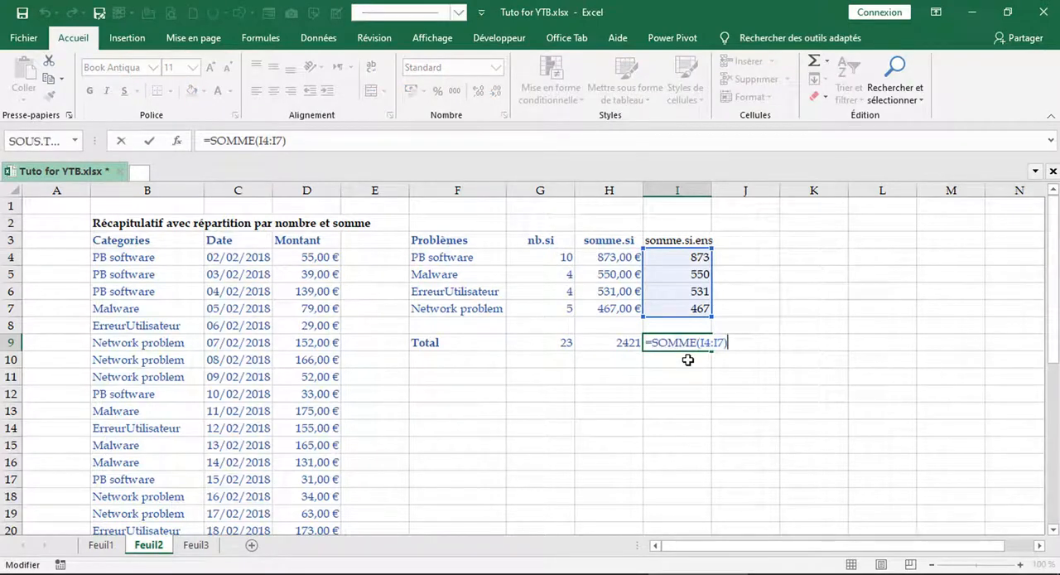
{"action": "key", "text": "Escape"}
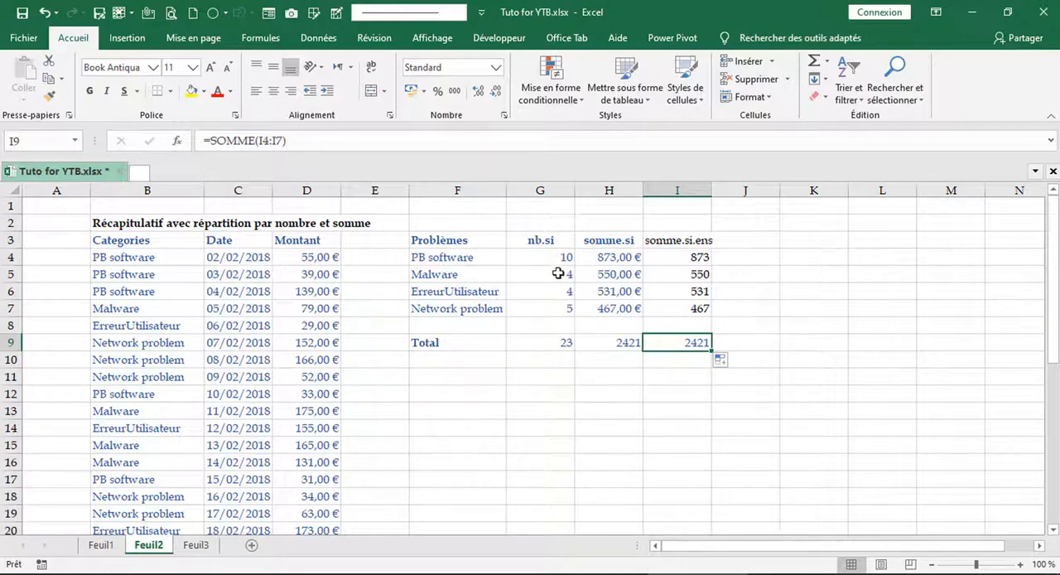
{"action": "left_click", "coordinate": [166, 254]}
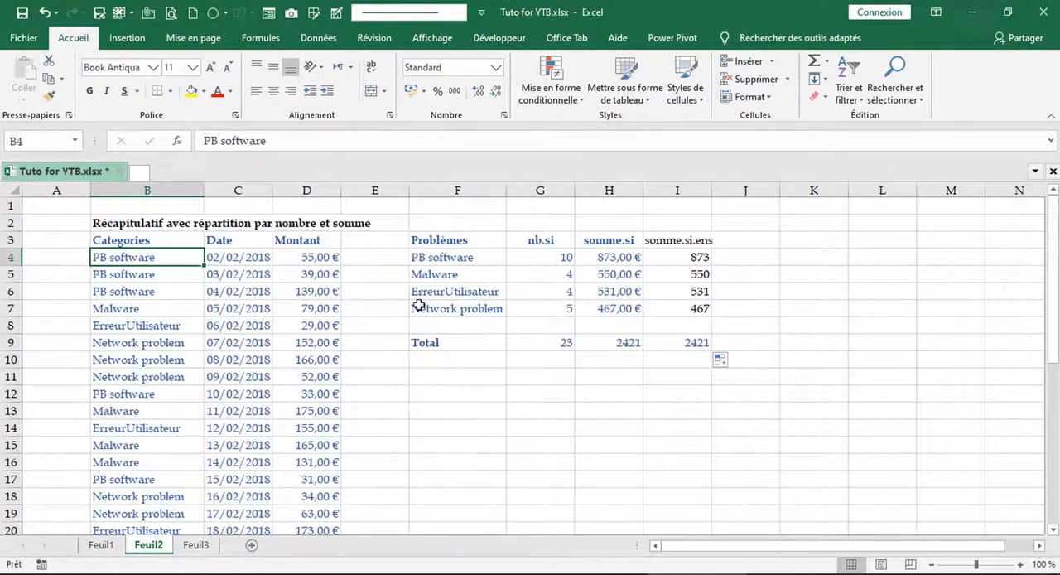
{"action": "left_click", "coordinate": [551, 256]}
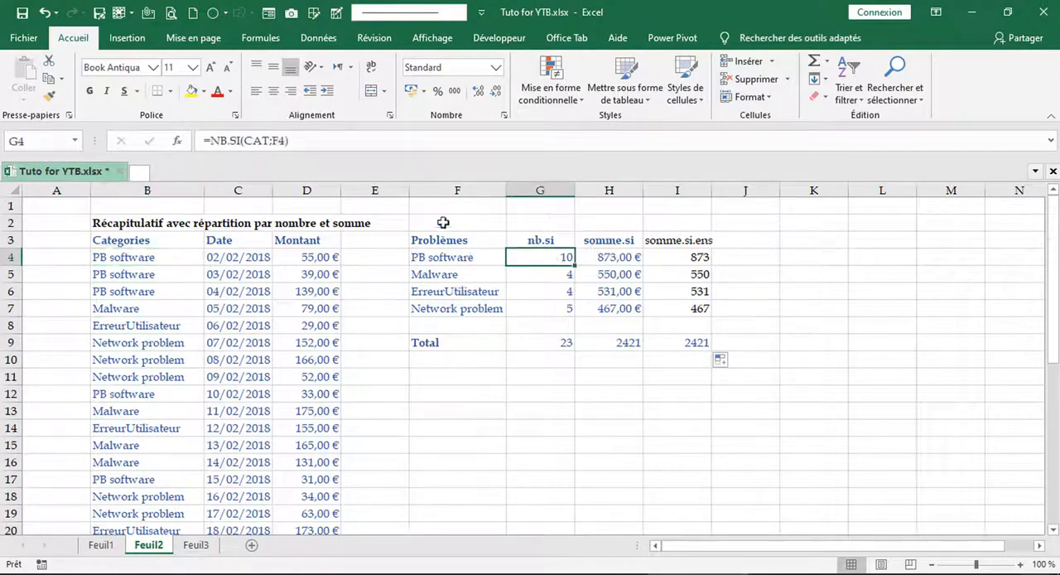